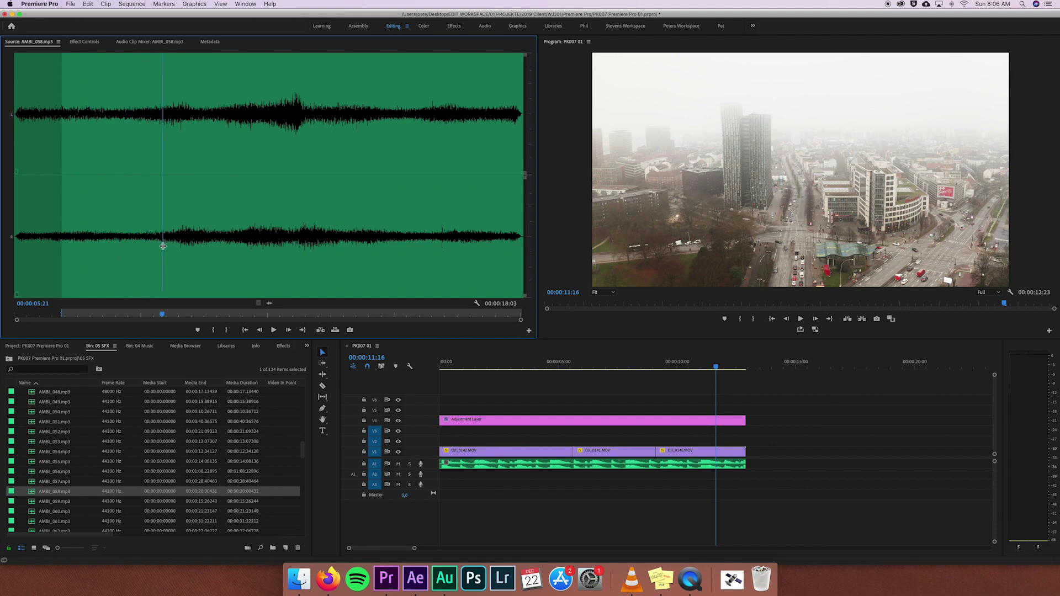
pyautogui.press('o')
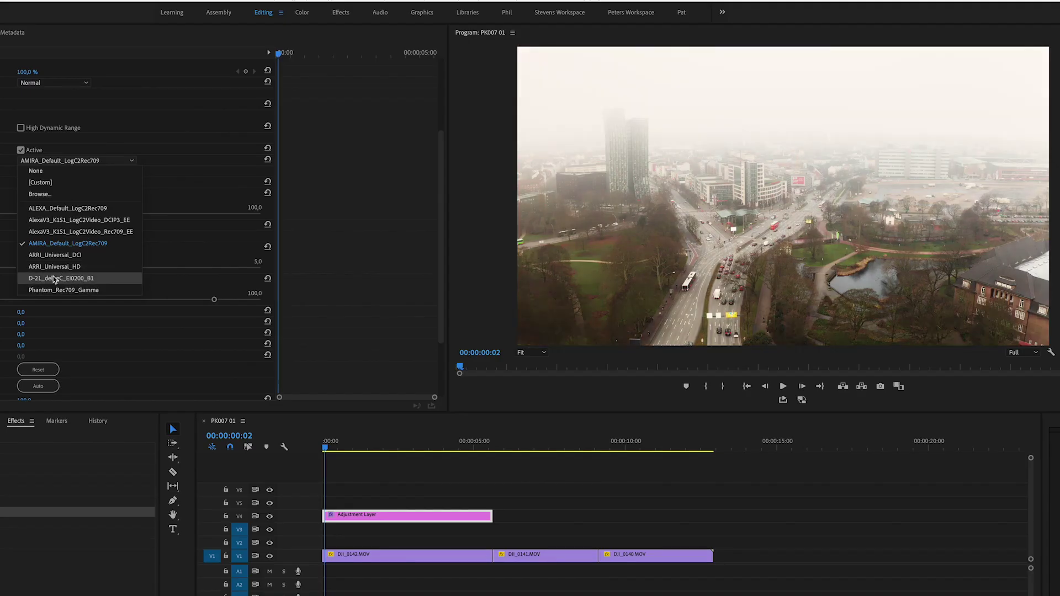
pyautogui.click(56, 279)
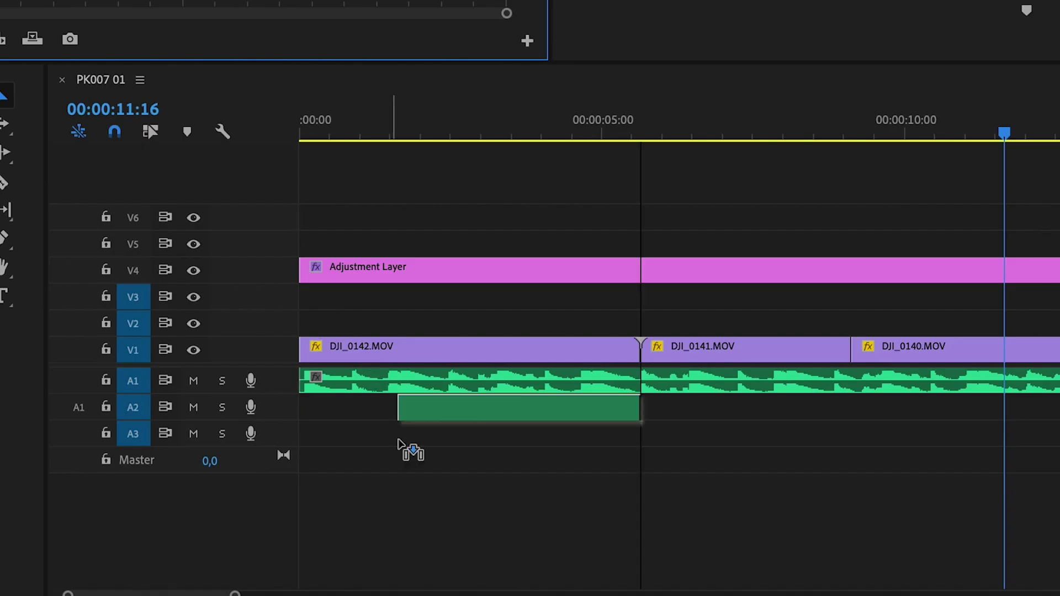
pyautogui.moveTo(481, 486); pyautogui.dragTo(440, 489)
pyautogui.moveTo(300, 446); pyautogui.dragTo(284, 445)
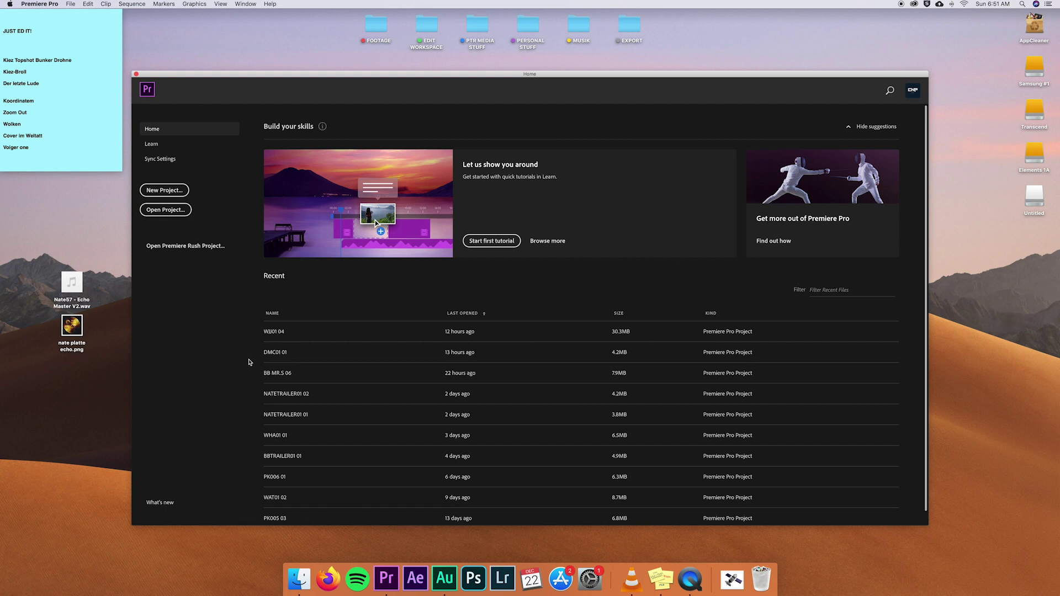
# Create a new project named PK007 Premiere Pro 01 with the default rendering and display formats
pyautogui.click(168, 193)
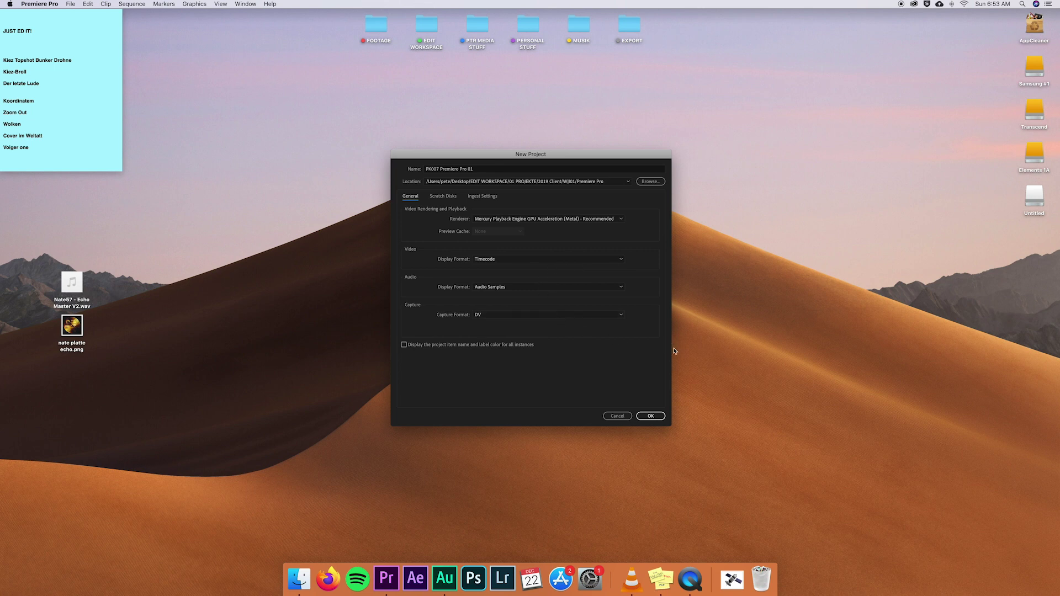
pyautogui.click(651, 415)
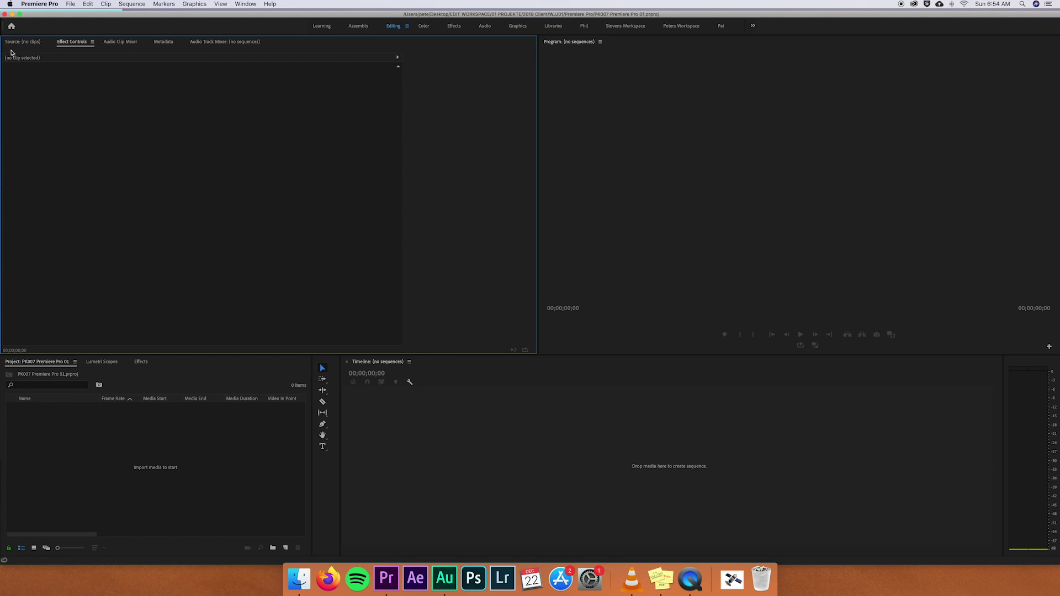
pyautogui.click(126, 437)
pyautogui.click(537, 473)
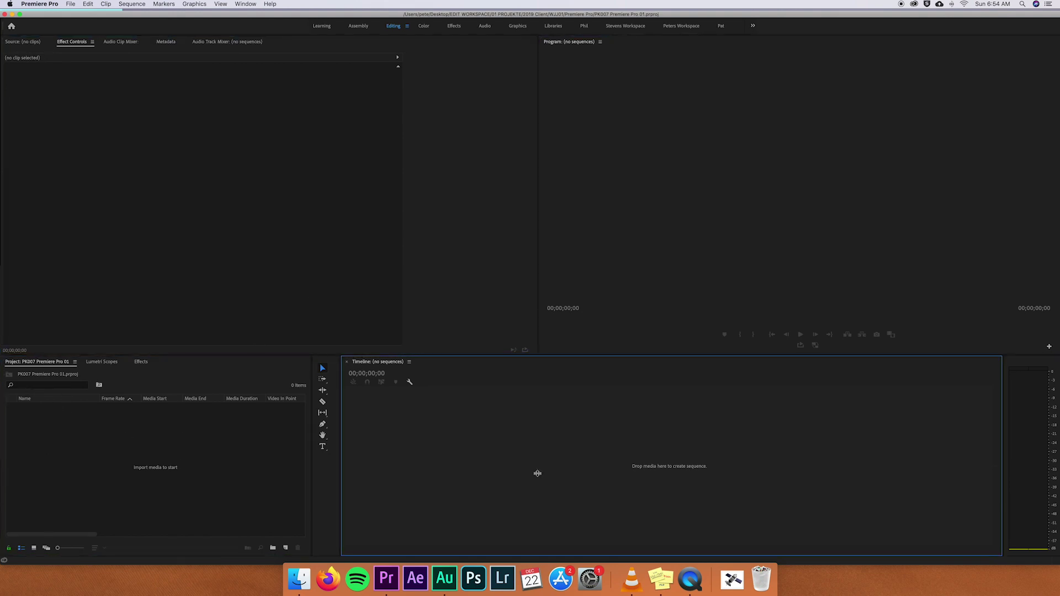
pyautogui.click(20, 403)
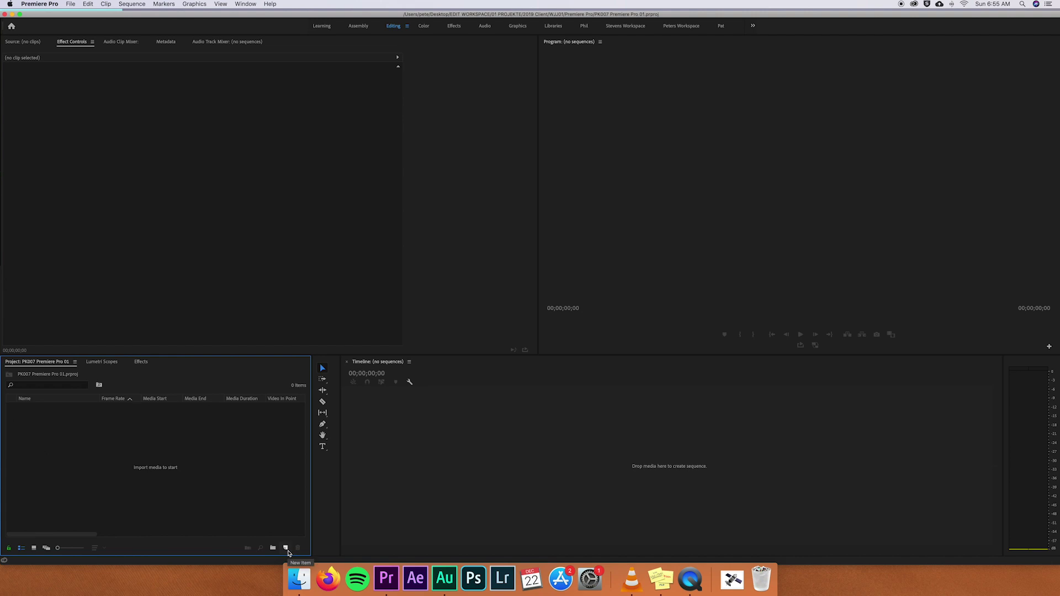
# Start a new sequence, collapse the ARRI preset group and expand the Digital SLR presets
pyautogui.click(286, 549)
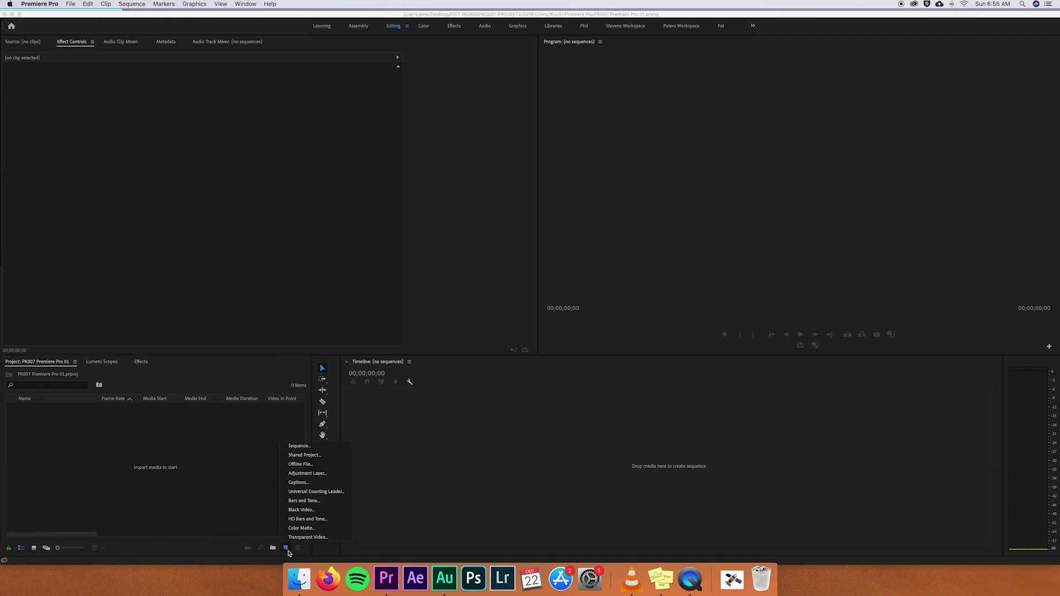
pyautogui.click(310, 447)
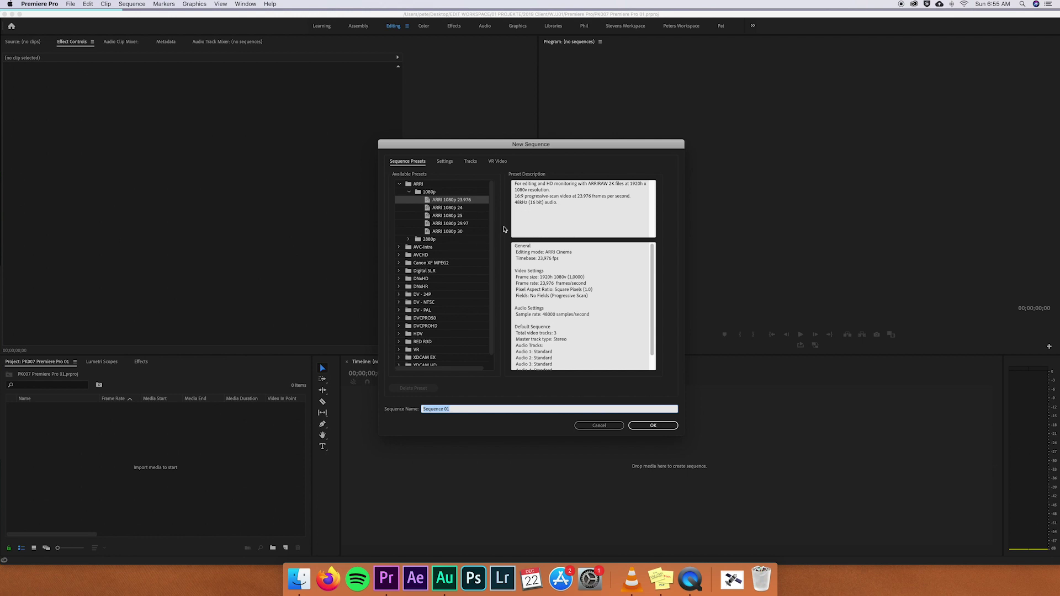
pyautogui.scroll(-2, 480, 237)
pyautogui.scroll(2, 480, 237)
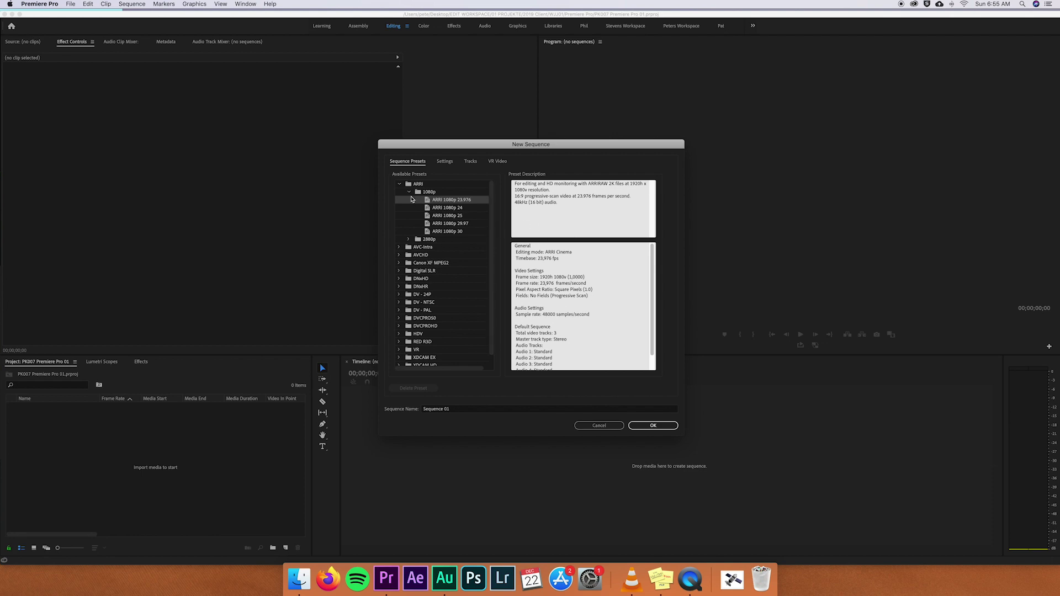
pyautogui.click(399, 184)
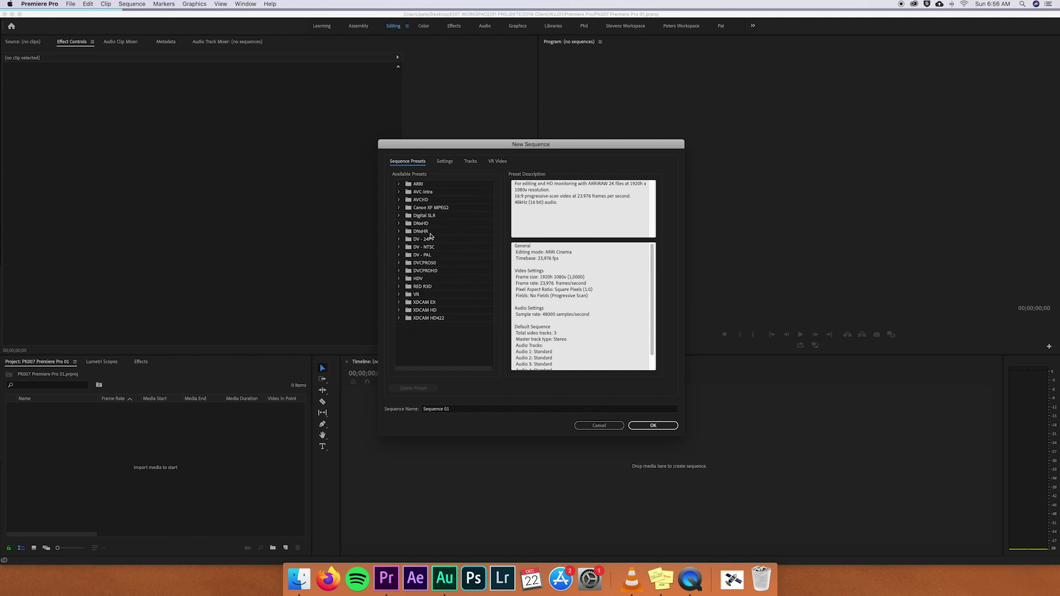
pyautogui.click(399, 215)
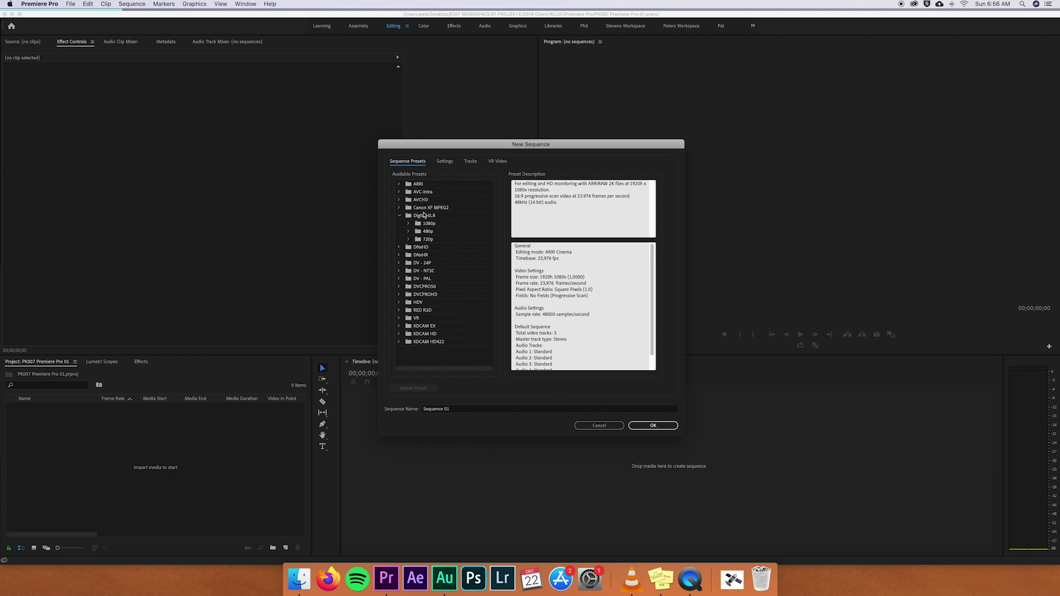
# Check the new sequence's frame size settings, then choose the DSLR 1080p25 preset from the Digital SLR 1080p group
pyautogui.click(444, 163)
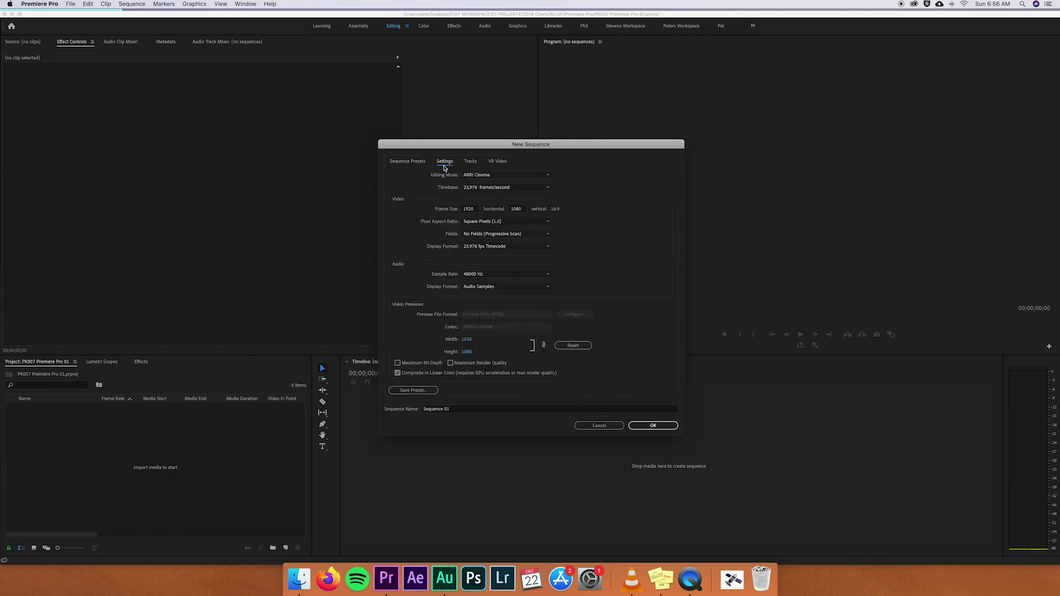
pyautogui.click(468, 209)
pyautogui.click(405, 162)
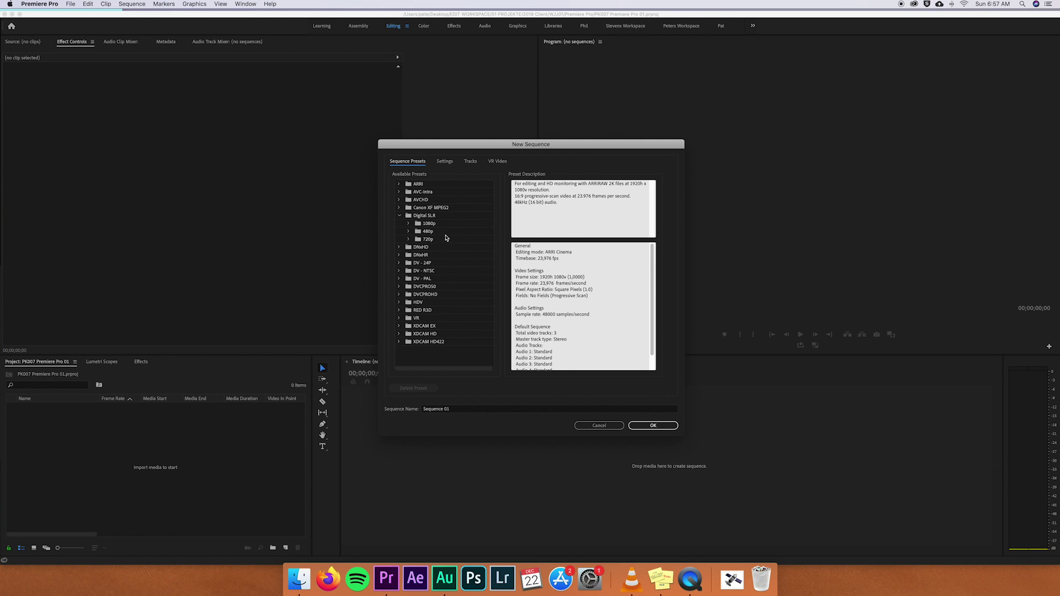
pyautogui.click(408, 223)
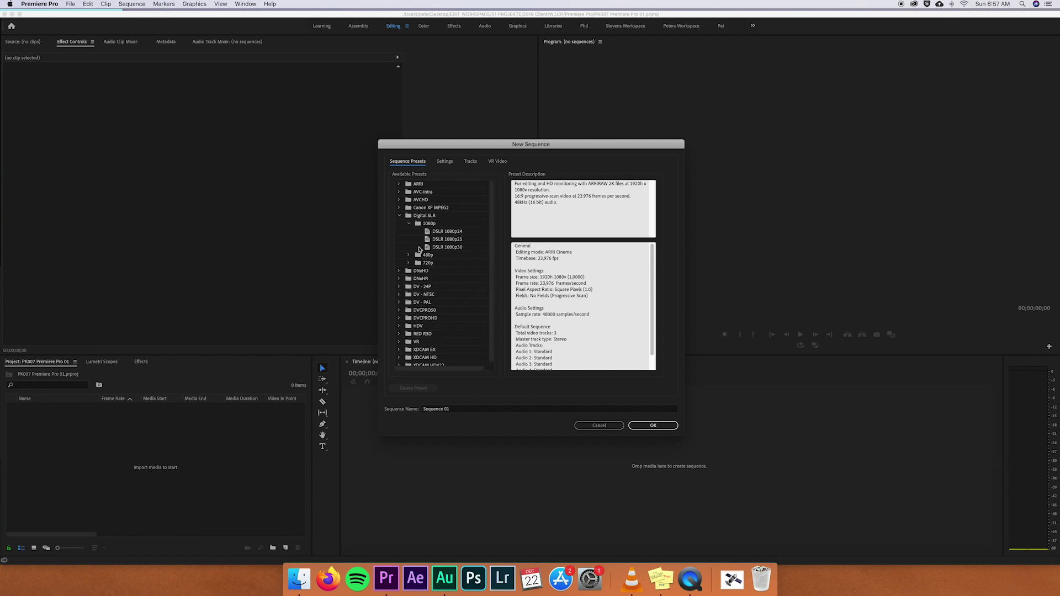
pyautogui.click(447, 241)
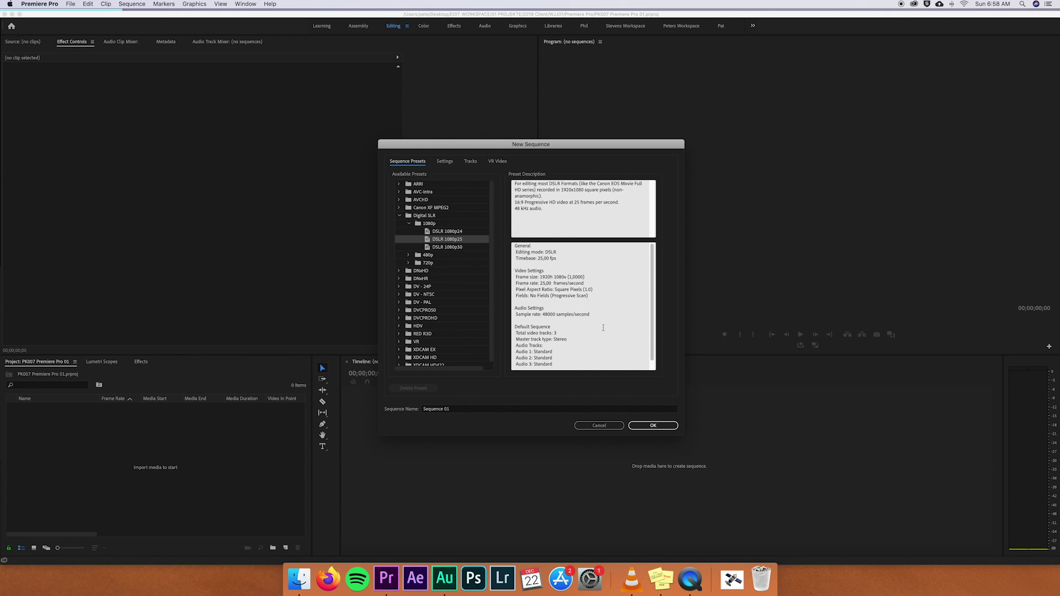
# Name the new sequence PK007 01 and create it
pyautogui.click(653, 427)
pyautogui.click(469, 412)
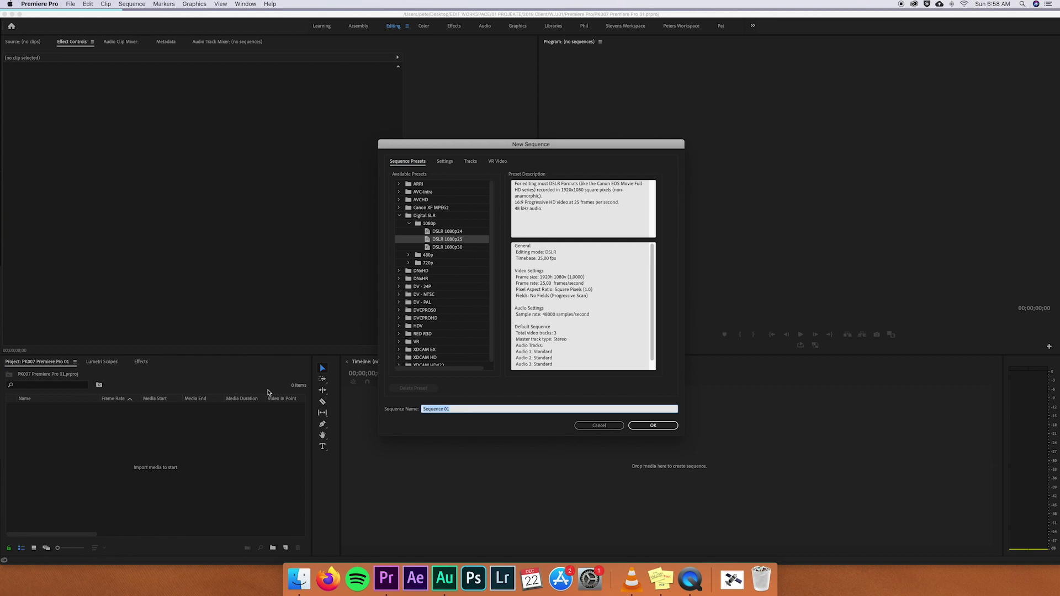
pyautogui.write('PK007')
pyautogui.click(659, 429)
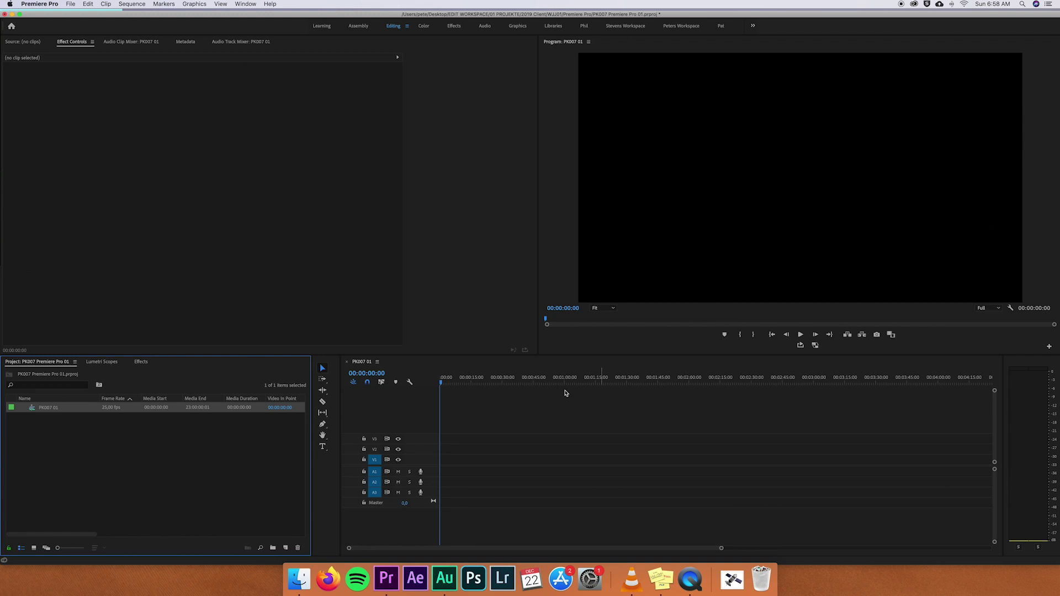
# Target video tracks V2 and V3 in the timeline and move the playhead to 00:04:13:22
pyautogui.click(347, 361)
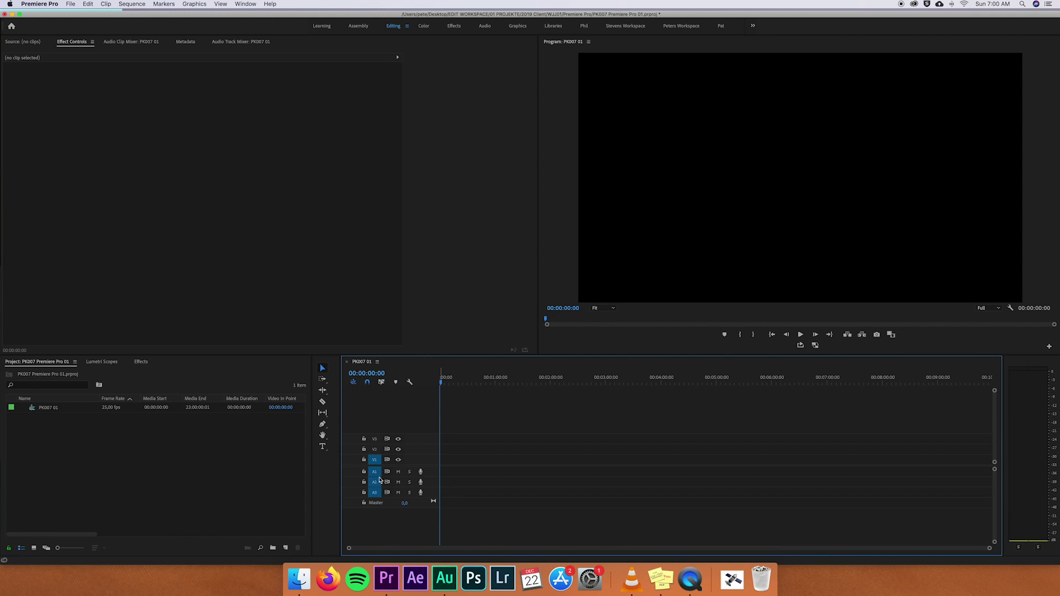
pyautogui.click(374, 449)
pyautogui.click(374, 440)
pyautogui.moveTo(453, 378); pyautogui.dragTo(673, 379)
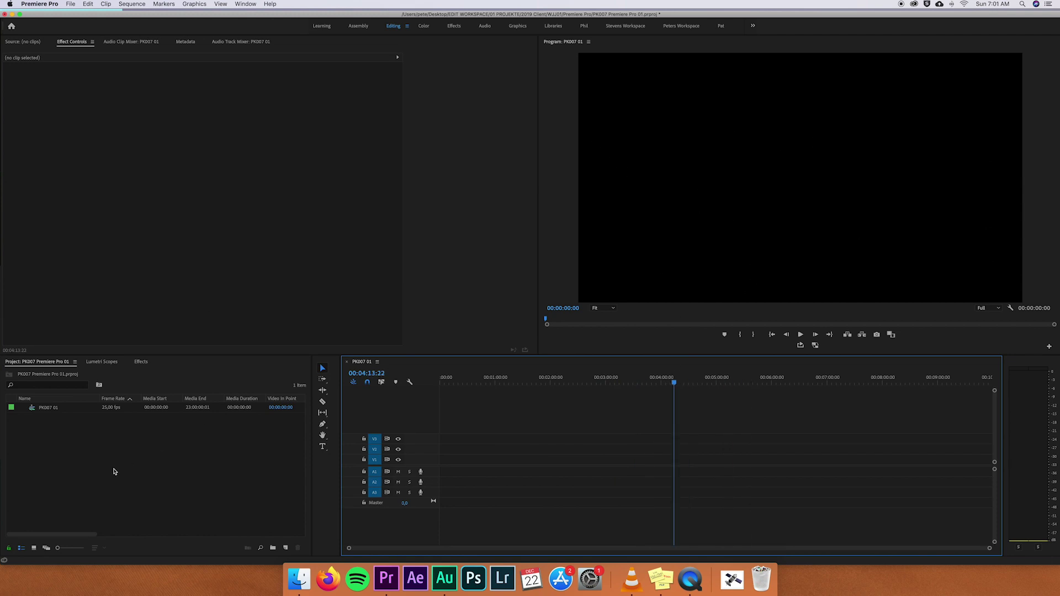
# Import all clips from DJI_0135.MOV to DJI_0143.MOV in the Hamburg-Kiez 01 folder into the 02 Video bin
pyautogui.click(15, 374)
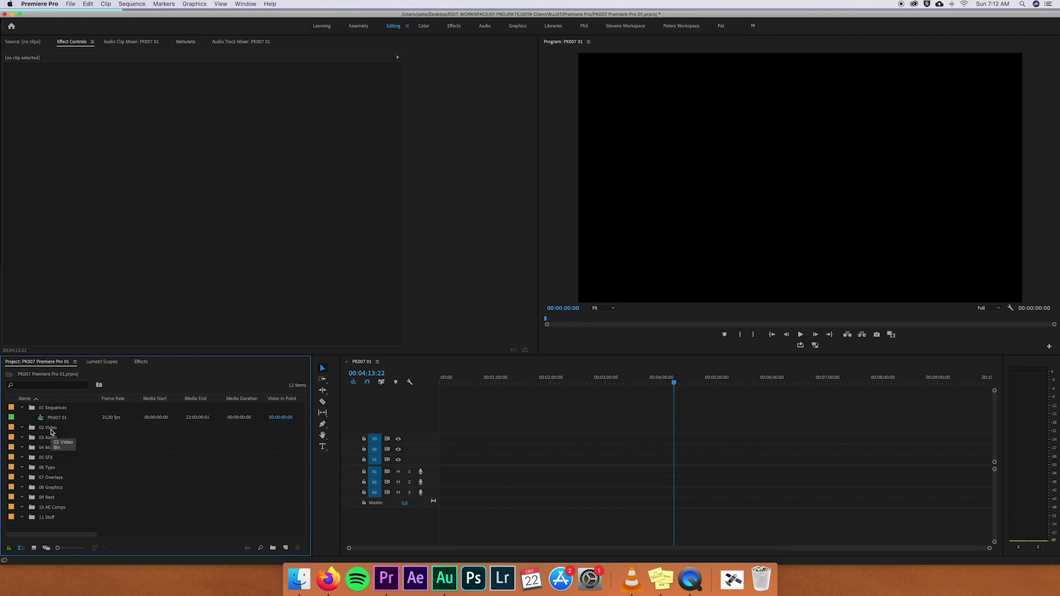
pyautogui.doubleClick(50, 429)
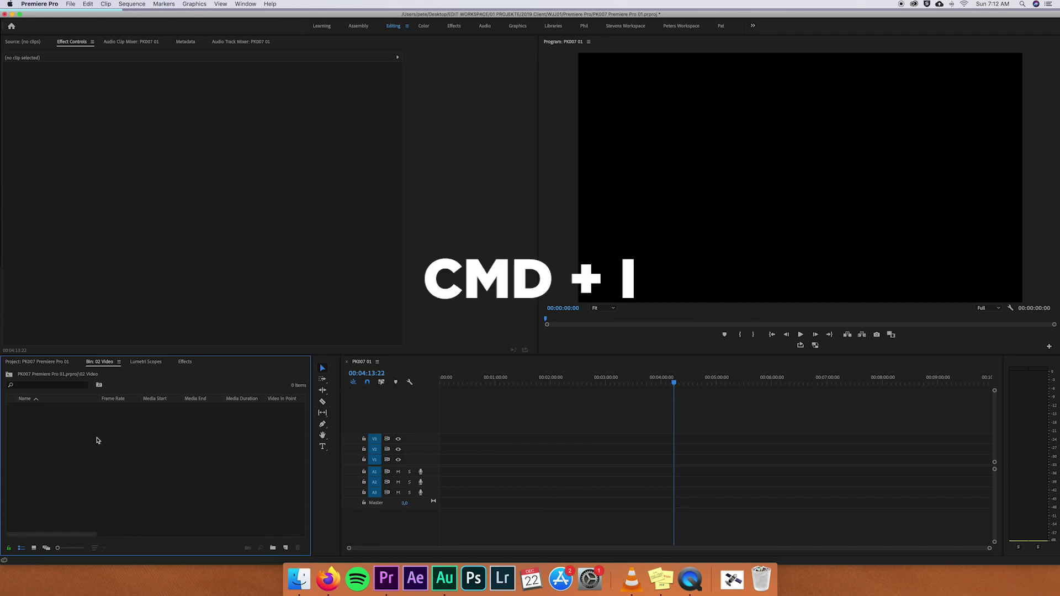
pyautogui.press('super+i')
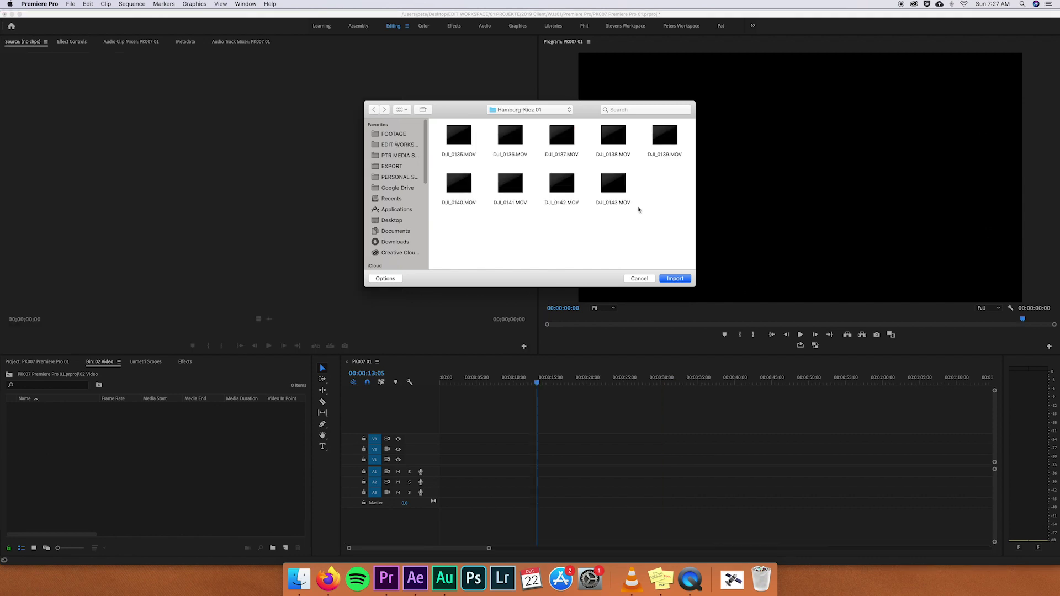
pyautogui.press('super+a')
pyautogui.click(681, 278)
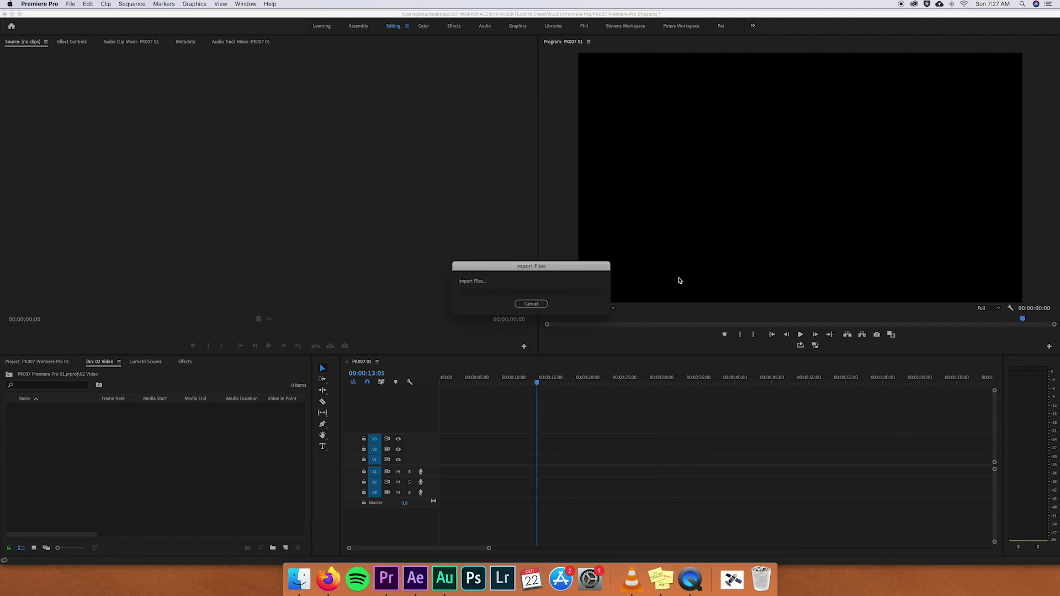
pyautogui.click(103, 499)
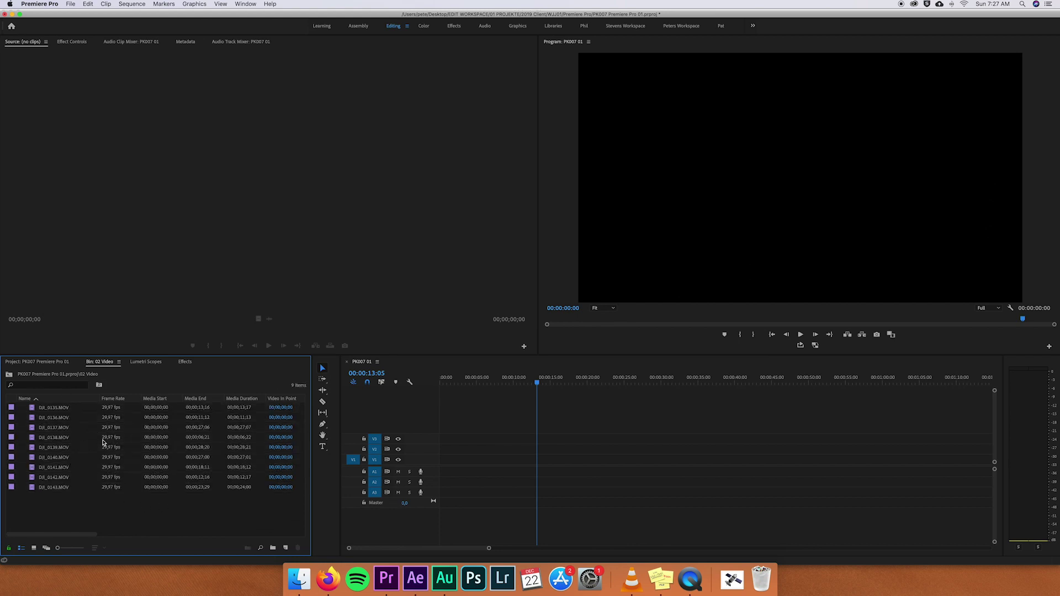
# Return to the project's top level and open DJI_0139.MOV from the 02 Video bin in the source monitor
pyautogui.click(9, 379)
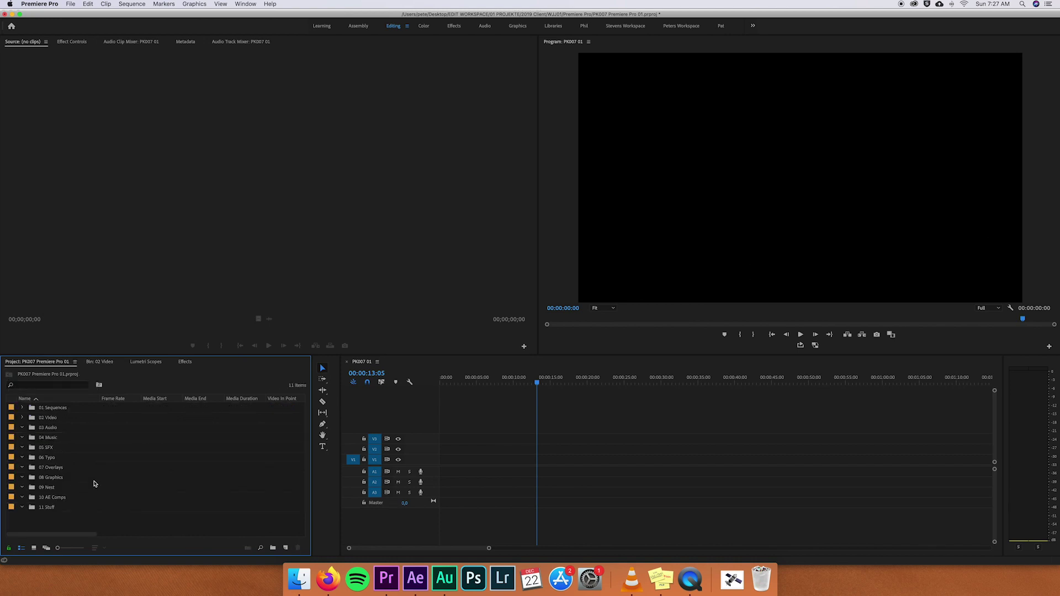
pyautogui.doubleClick(74, 430)
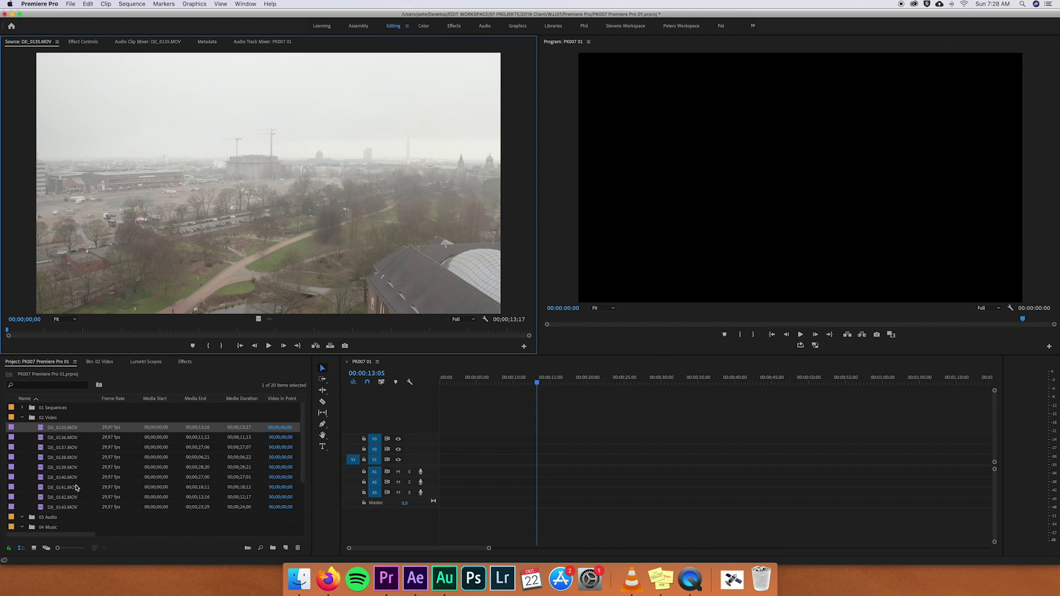
pyautogui.doubleClick(76, 466)
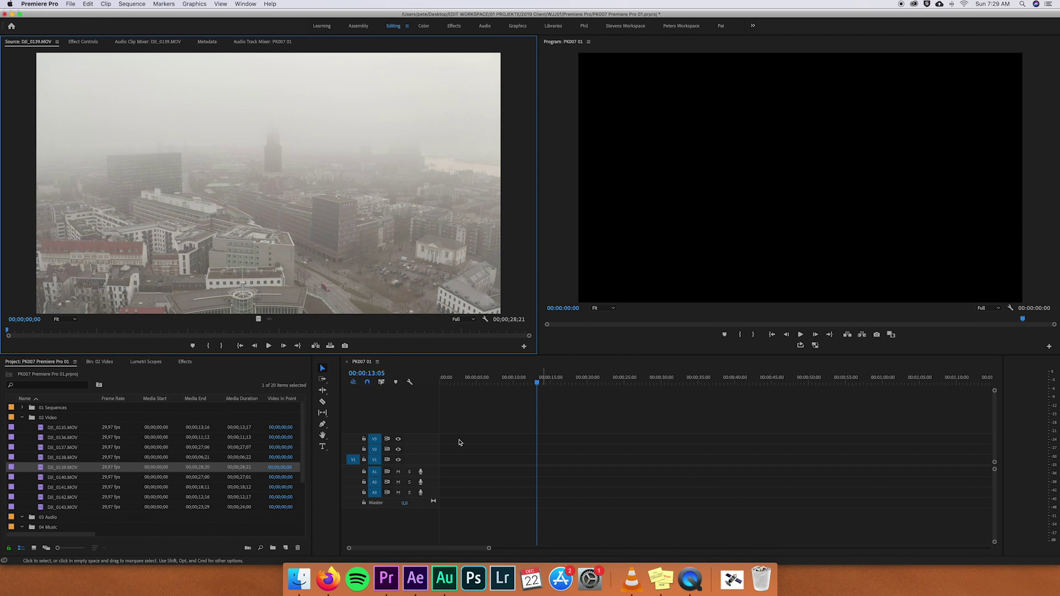
# Place DJI_0139.MOV on video track V1, keeping the existing sequence settings, and add a second copy on a new track above V3
pyautogui.moveTo(65, 468); pyautogui.dragTo(507, 462)
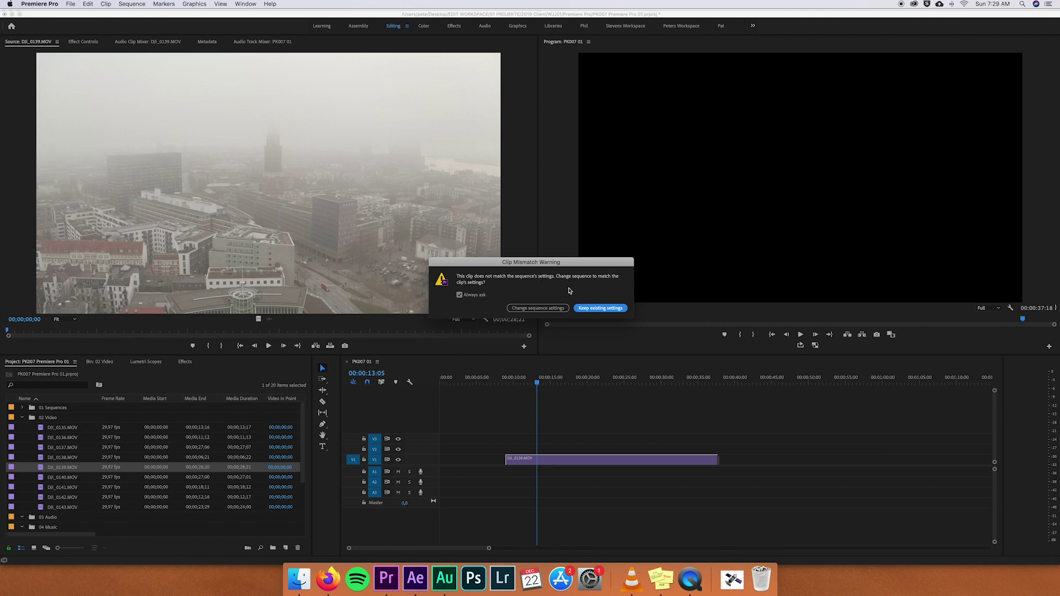
pyautogui.click(562, 310)
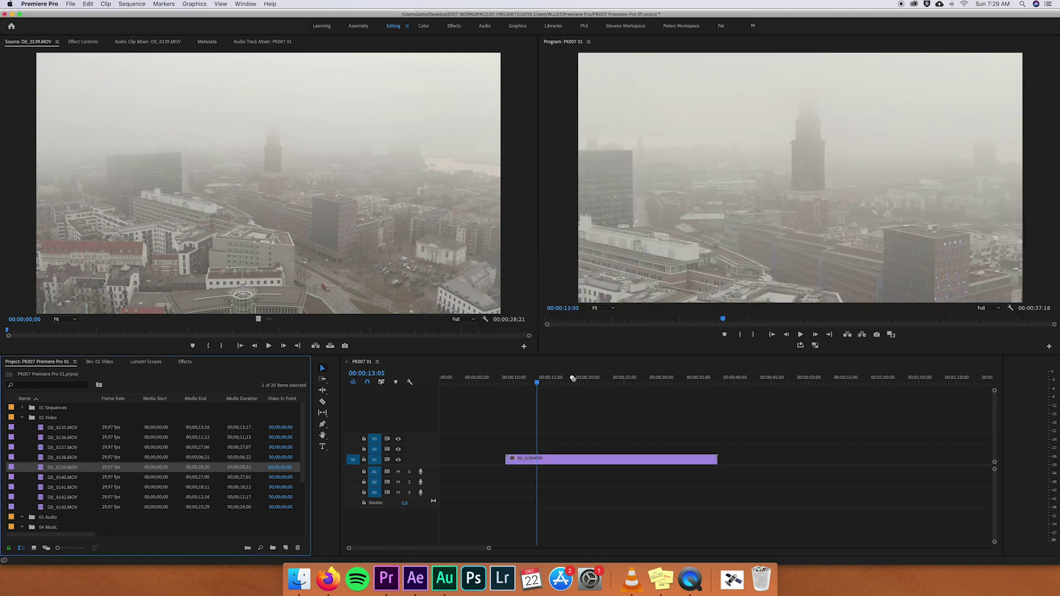
pyautogui.moveTo(67, 467); pyautogui.dragTo(570, 417)
# Select both DJI_0139.MOV clips in the timeline and delete them
pyautogui.moveTo(613, 382); pyautogui.dragTo(627, 477)
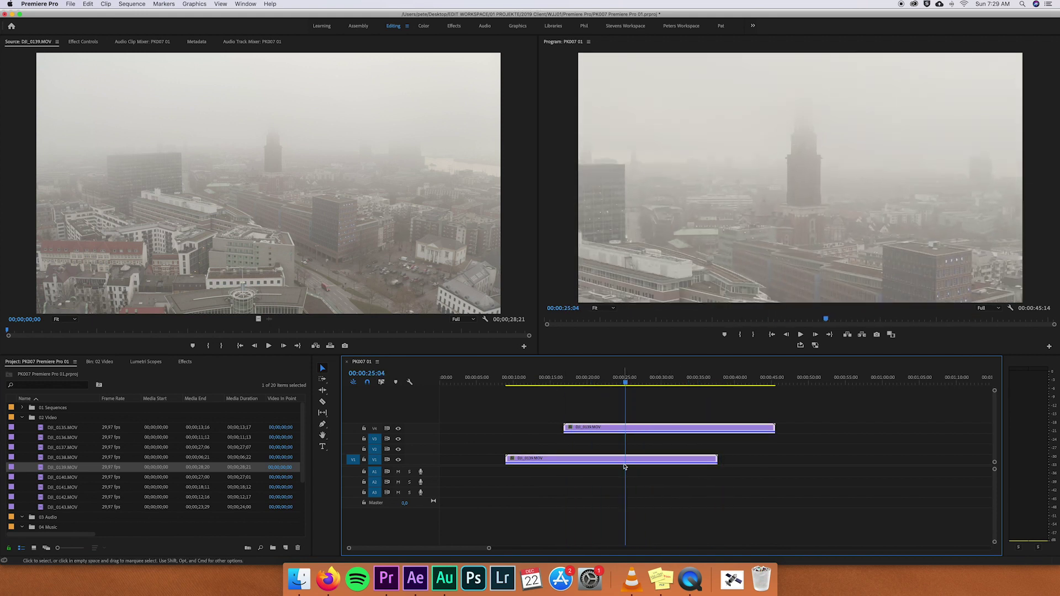
pyautogui.press('Delete')
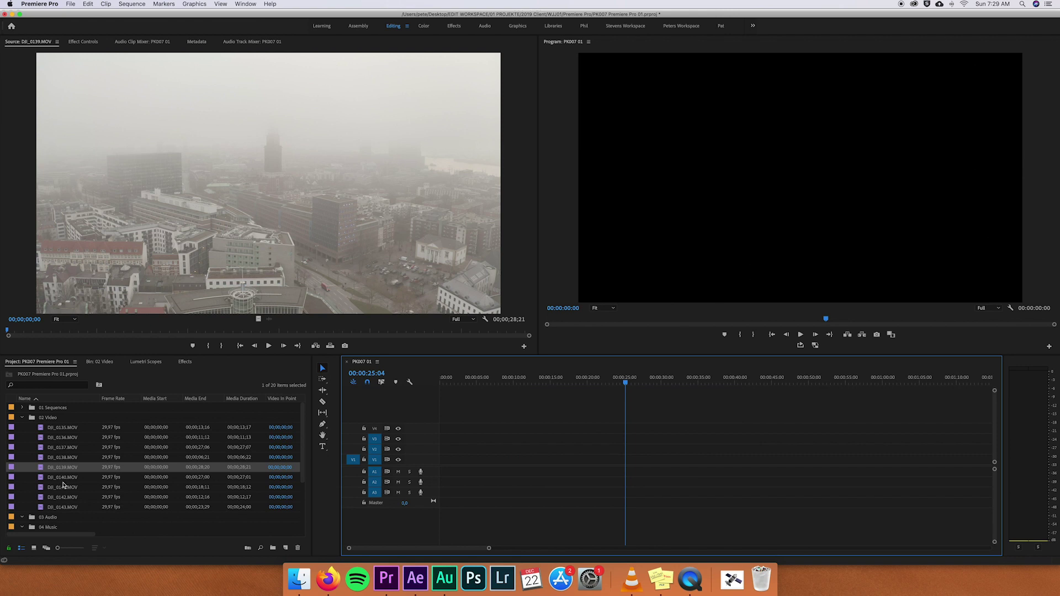
# Mark an in point at 00;00;12;18 and an out point at 00;00;24;11 in DJI_0139.MOV in the source monitor
pyautogui.doubleClick(53, 467)
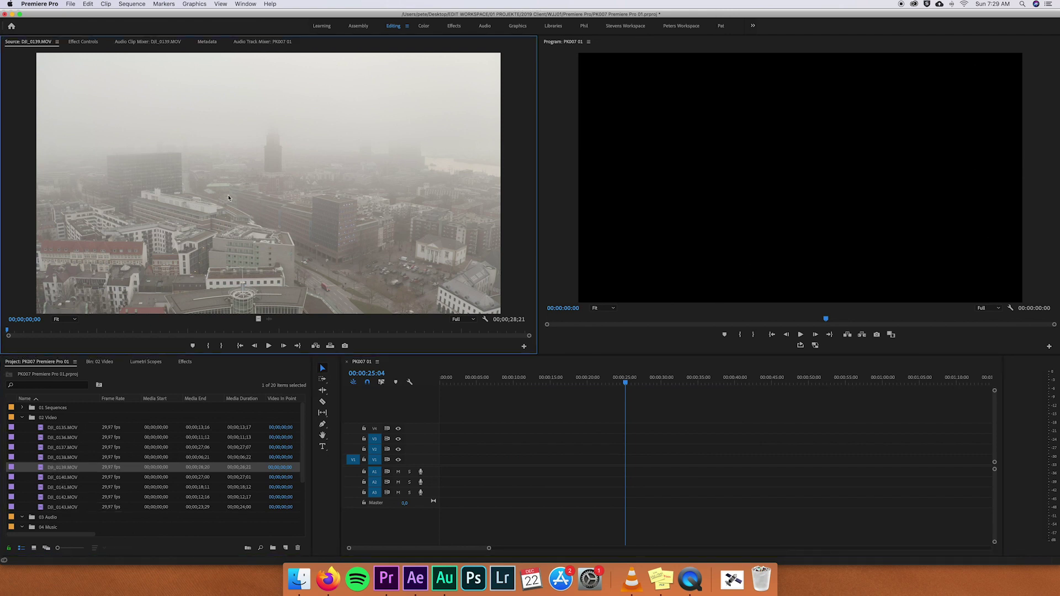
pyautogui.moveTo(204, 331); pyautogui.dragTo(72, 330)
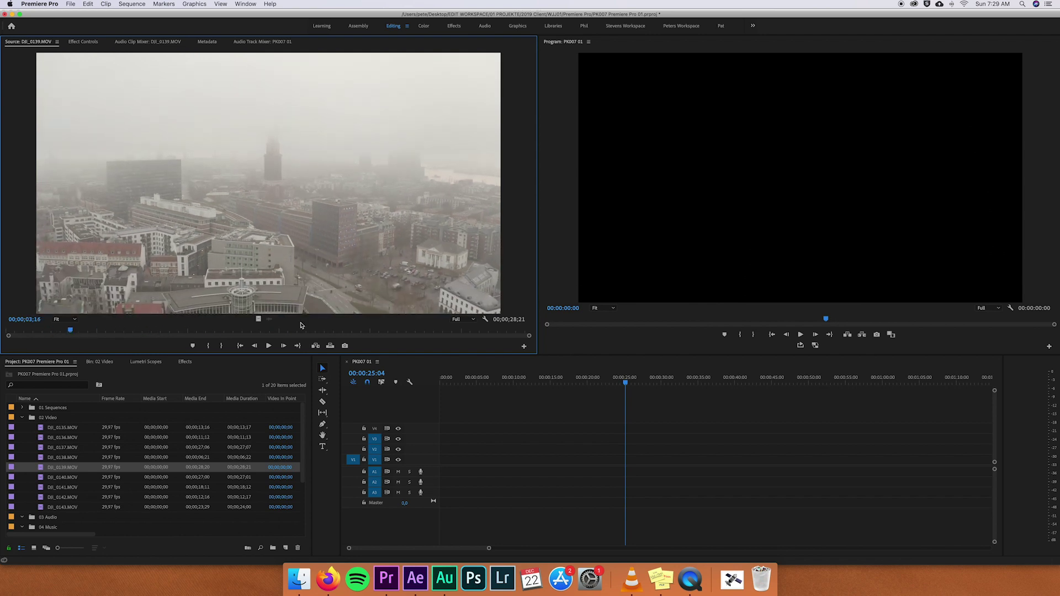
pyautogui.press('space')
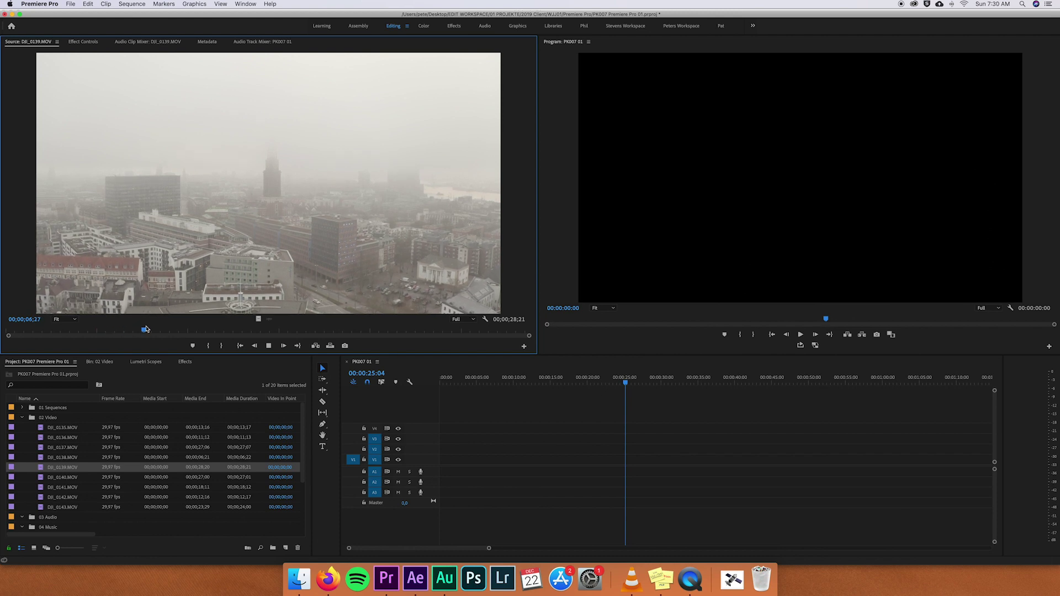
pyautogui.moveTo(144, 330); pyautogui.dragTo(263, 331)
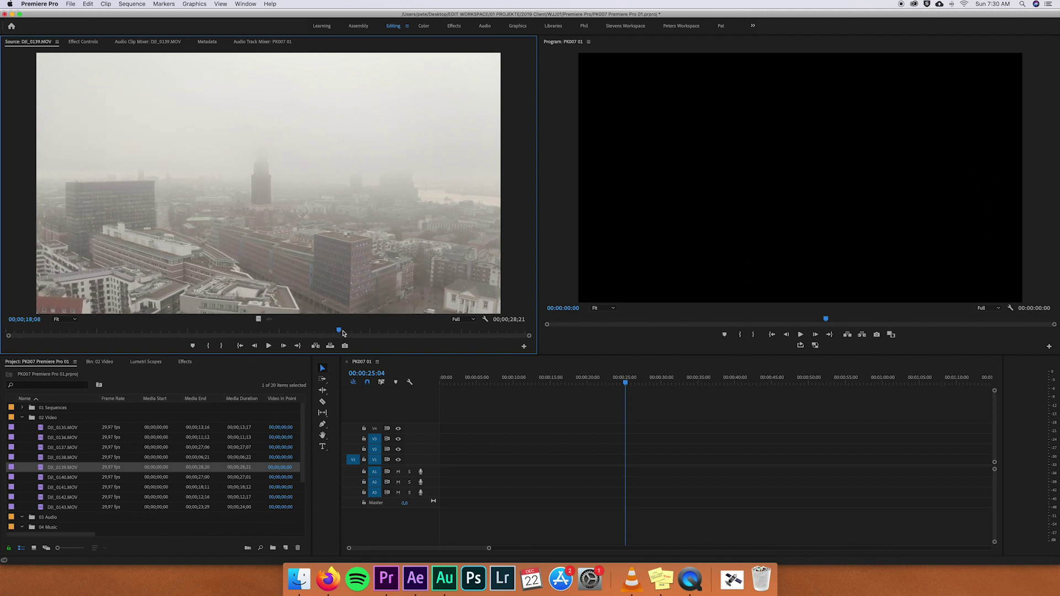
pyautogui.moveTo(346, 332); pyautogui.dragTo(237, 329)
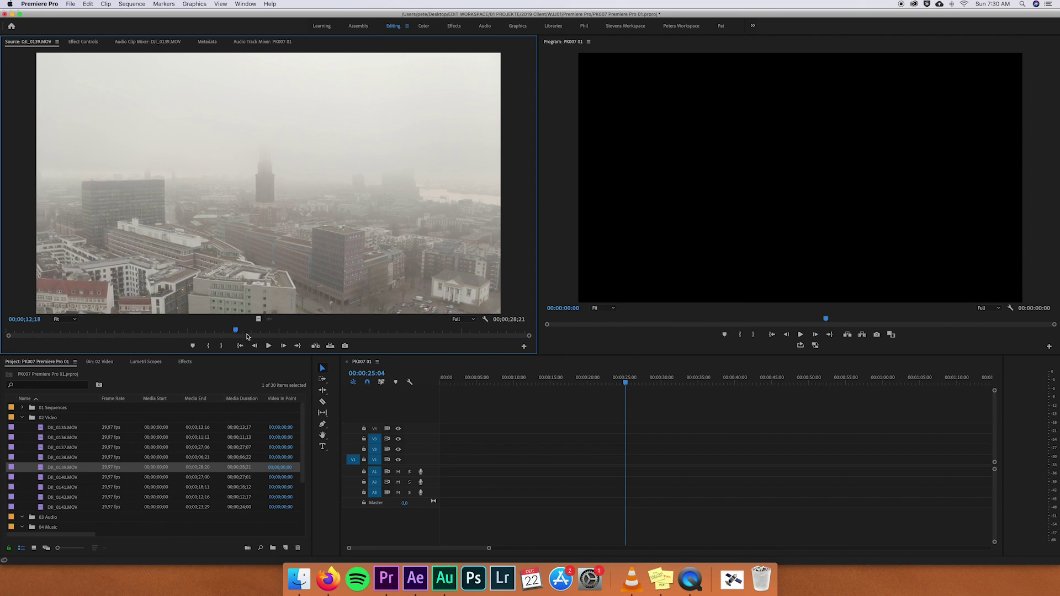
pyautogui.press('i')
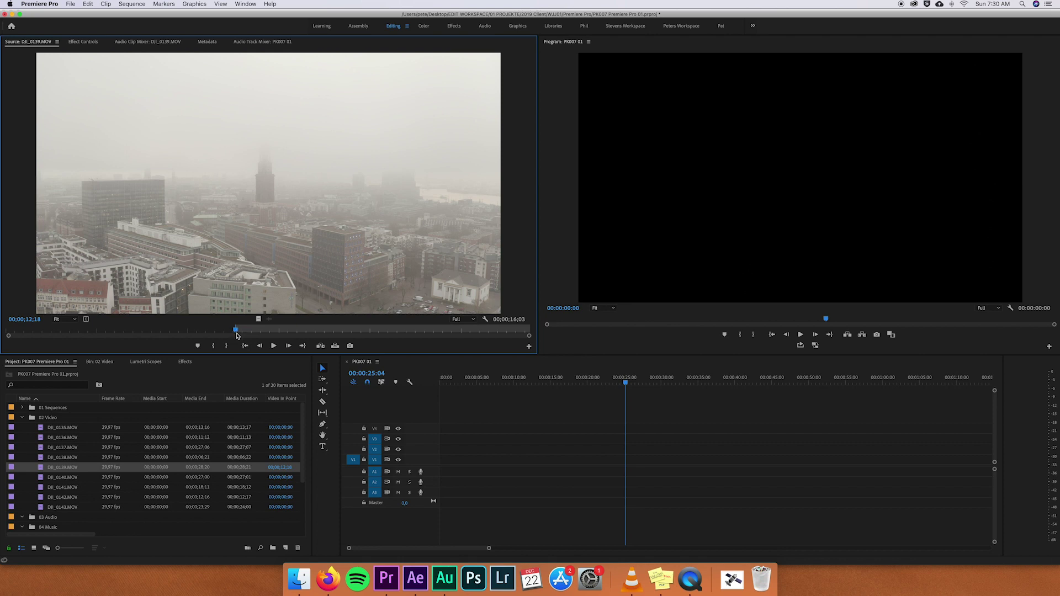
pyautogui.moveTo(236, 333); pyautogui.dragTo(450, 329)
pyautogui.press('o')
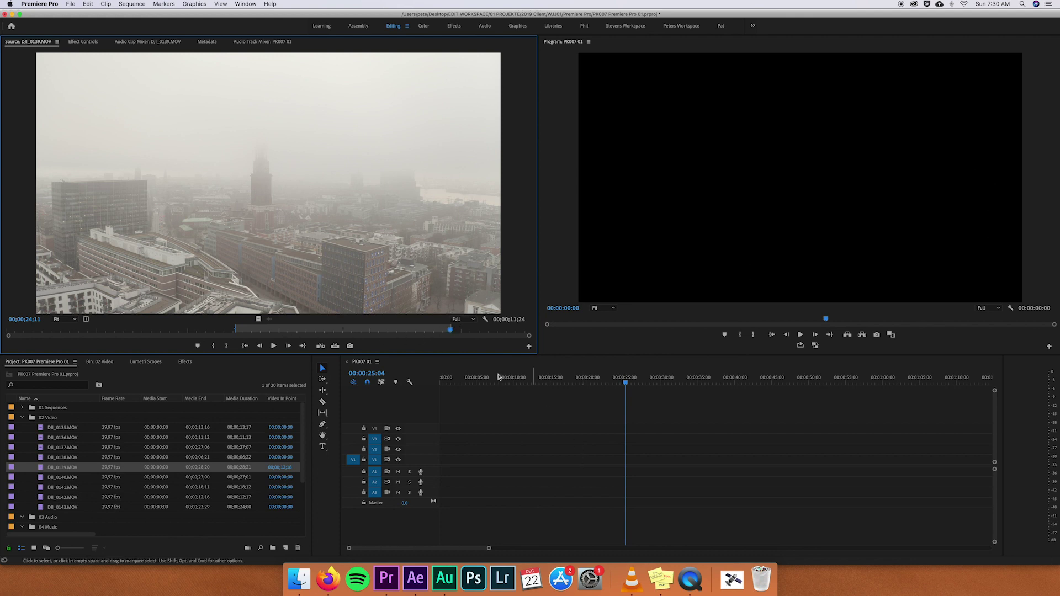
# Place the marked range of DJI_0139.MOV on video track V1 at the start of the sequence
pyautogui.hotkey('shift', '3')
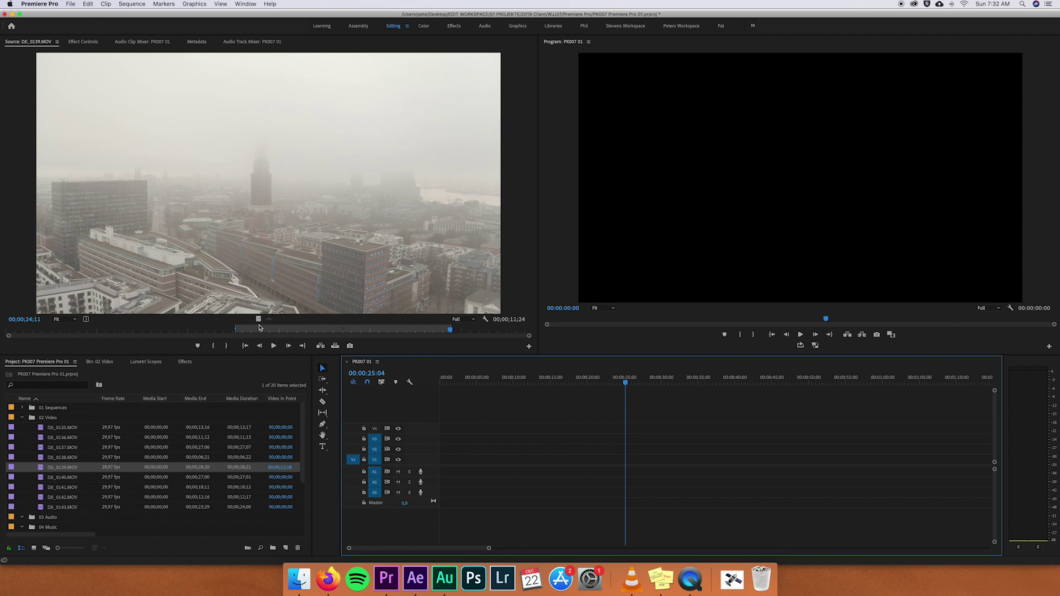
pyautogui.moveTo(257, 319); pyautogui.dragTo(293, 332)
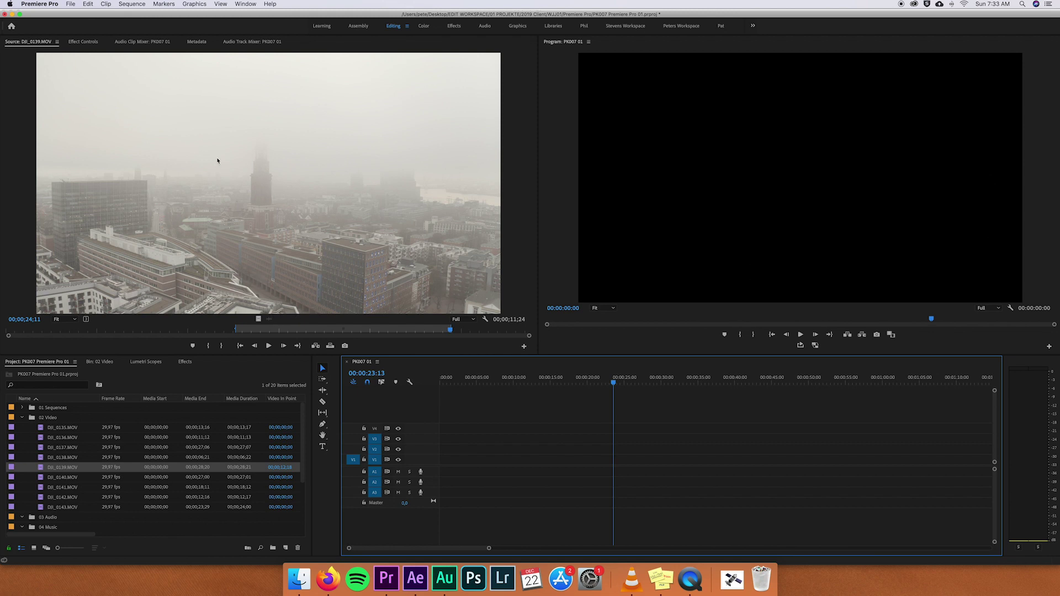
pyautogui.click(271, 179)
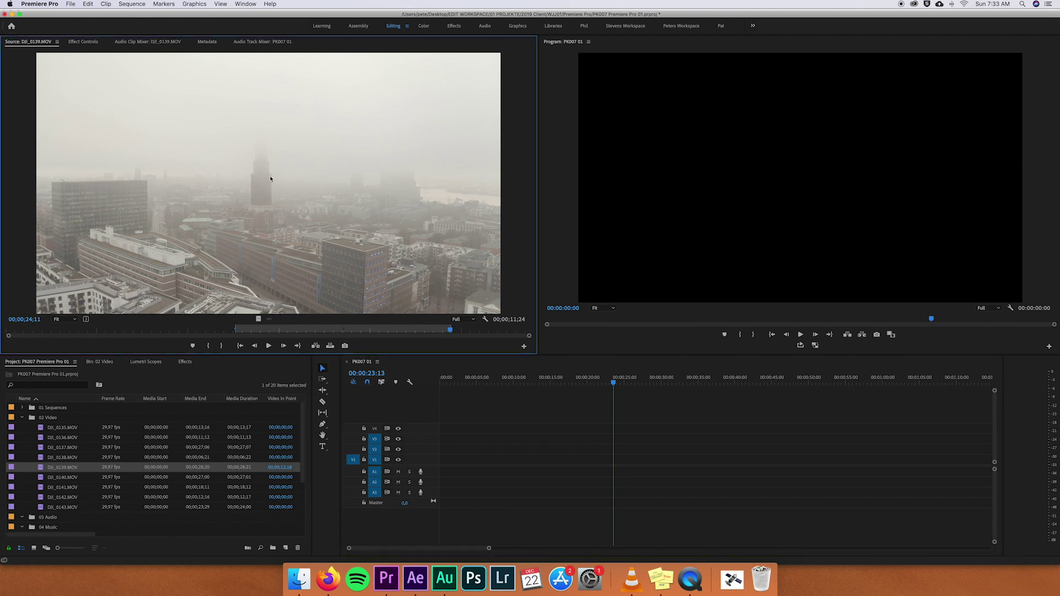
pyautogui.moveTo(378, 280); pyautogui.dragTo(554, 462)
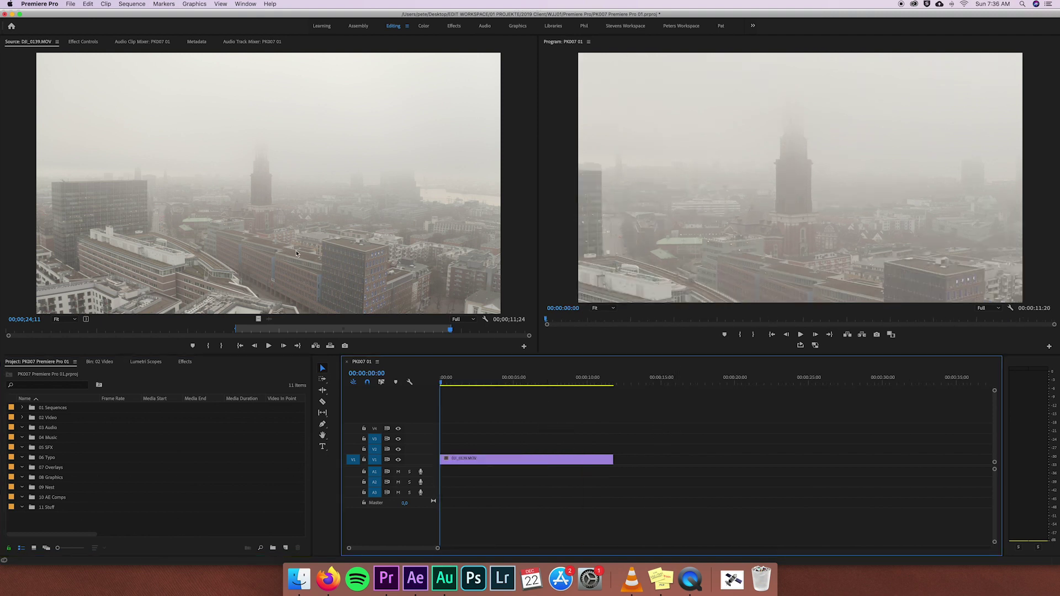
# Preview the sequence around six seconds, and open DJI_0136.MOV from the 02 Video bin in the source monitor
pyautogui.click(799, 321)
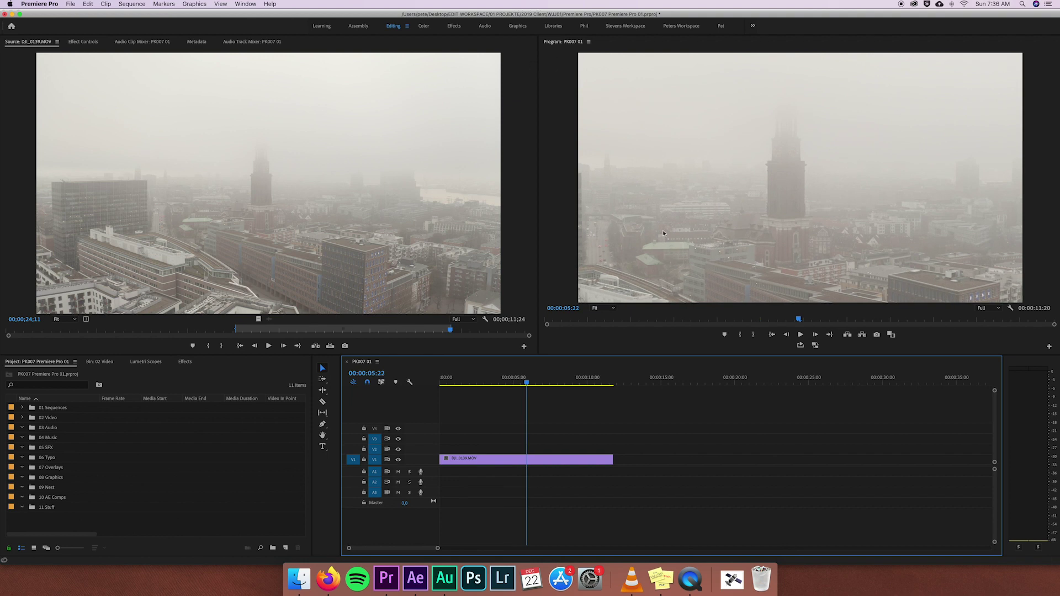
pyautogui.press('space')
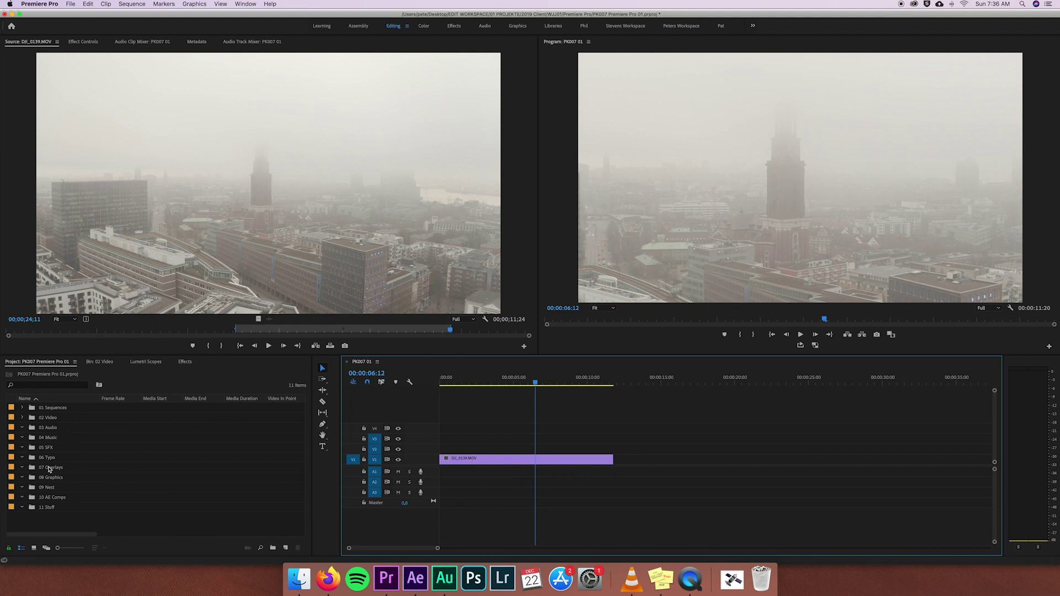
pyautogui.click(22, 417)
pyautogui.doubleClick(63, 438)
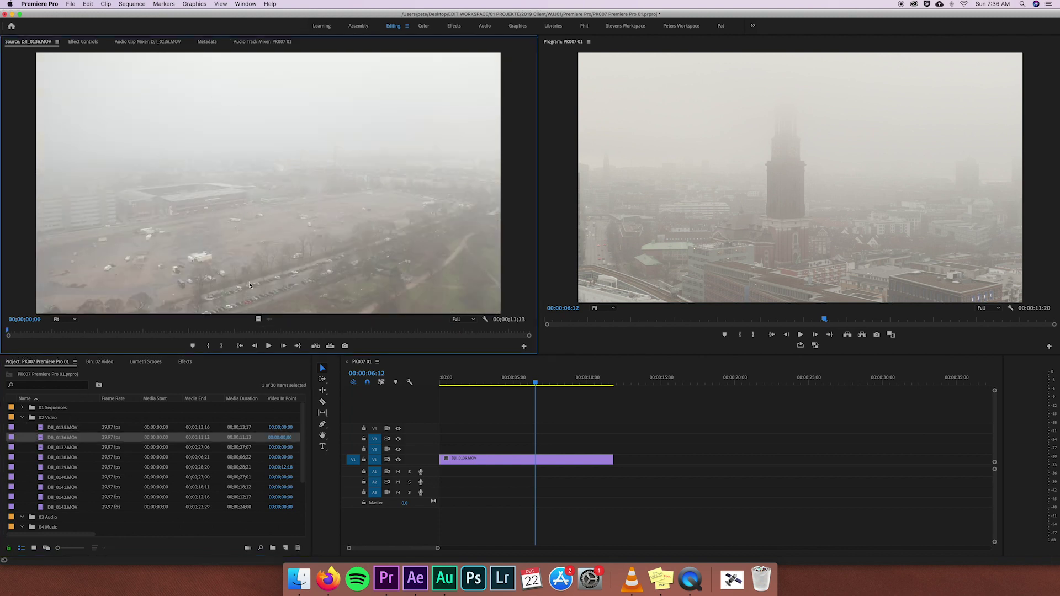
# Play the sequence from its start, step back frame by frame, and match the current frame to its source clip DJI_0139.MOV
pyautogui.click(527, 459)
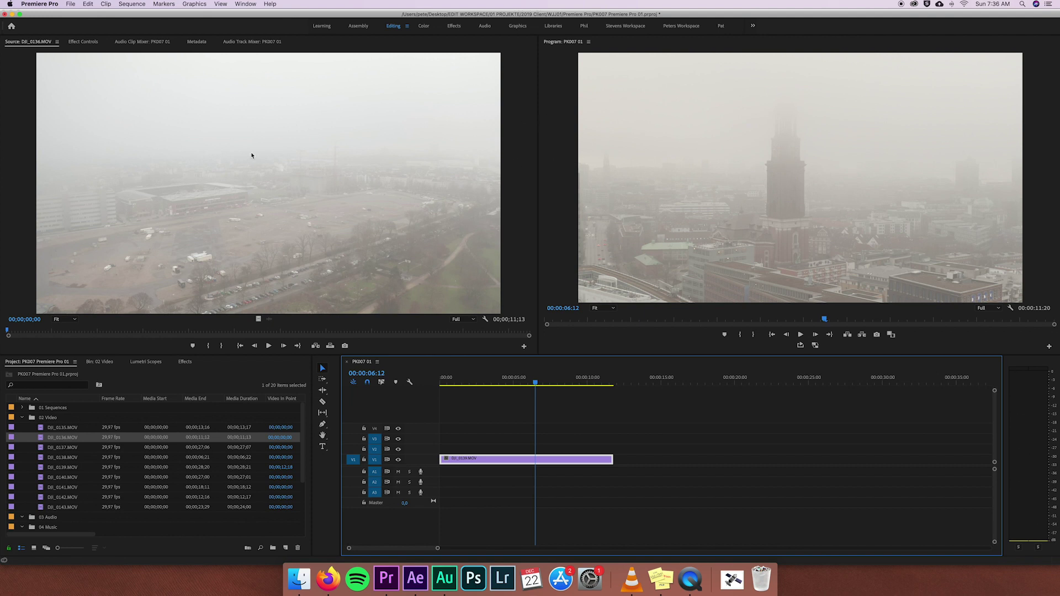
pyautogui.press('Home')
pyautogui.click(587, 428)
pyautogui.press('space')
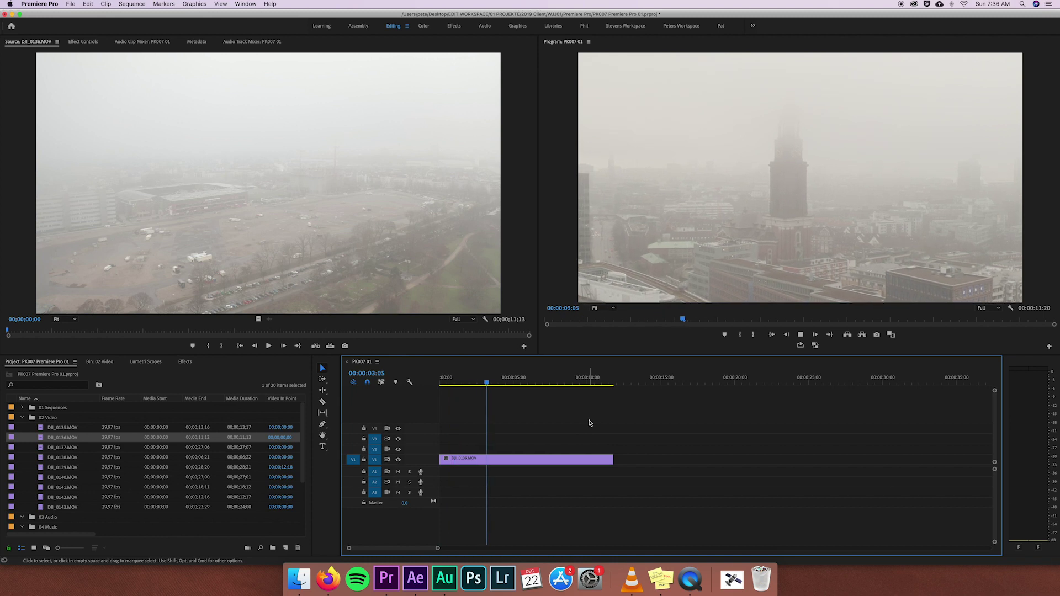
pyautogui.press('space')
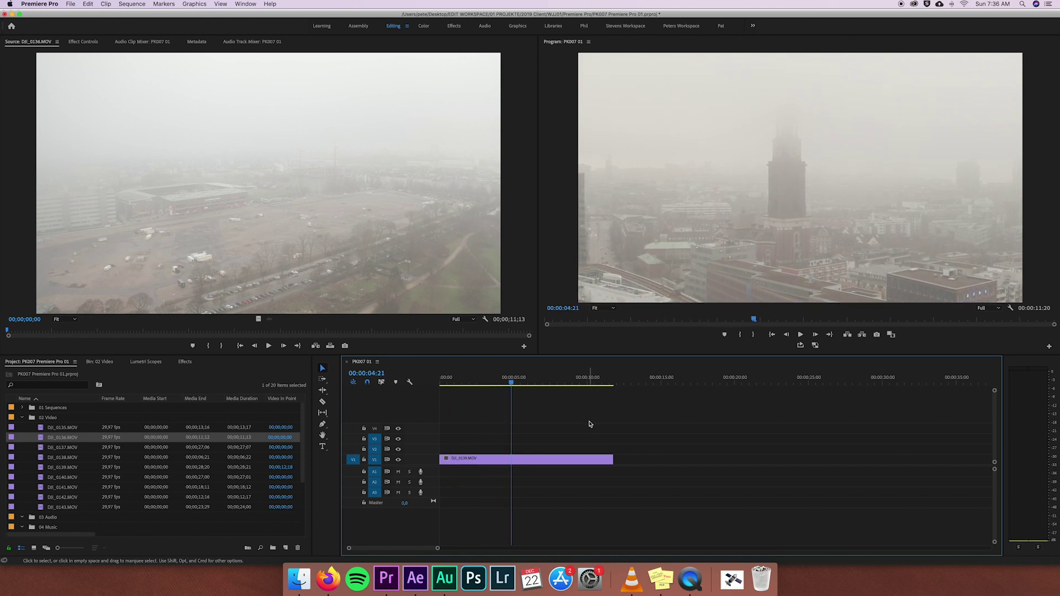
pyautogui.press('Left')
pyautogui.press('Left')
pyautogui.press('Left')
pyautogui.press('Left')
pyautogui.press('Left')
pyautogui.press('Left')
pyautogui.press('Left')
pyautogui.press('Left')
pyautogui.press('Left')
pyautogui.press('Left')
pyautogui.press('Left')
pyautogui.press('space')
pyautogui.press('f')
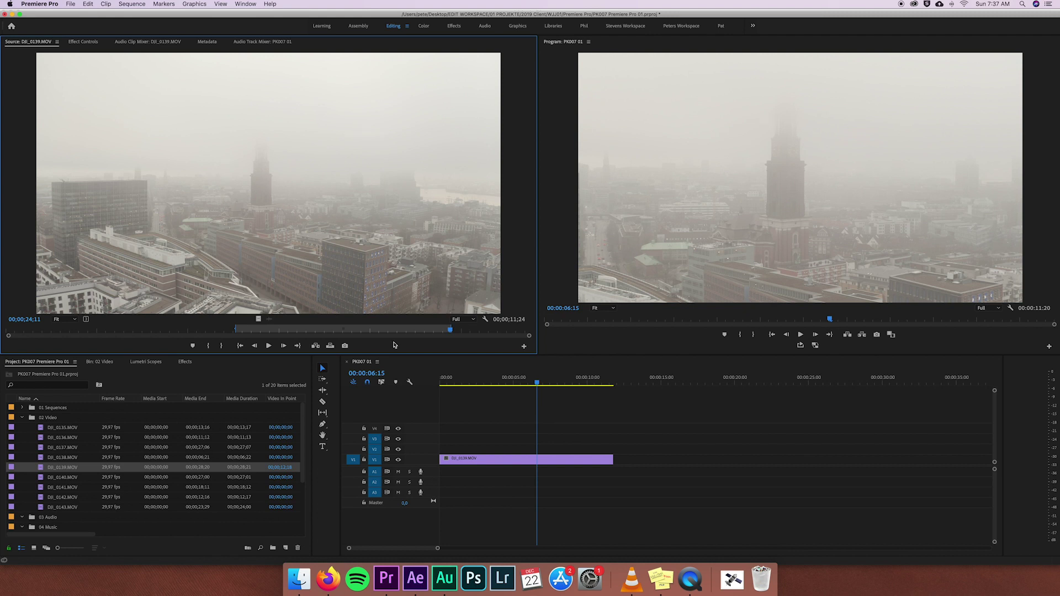
# Apply Set to Frame Size to the DJI_0139.MOV clip in the timeline and check the picture at 00:00:02:19
pyautogui.click(642, 389)
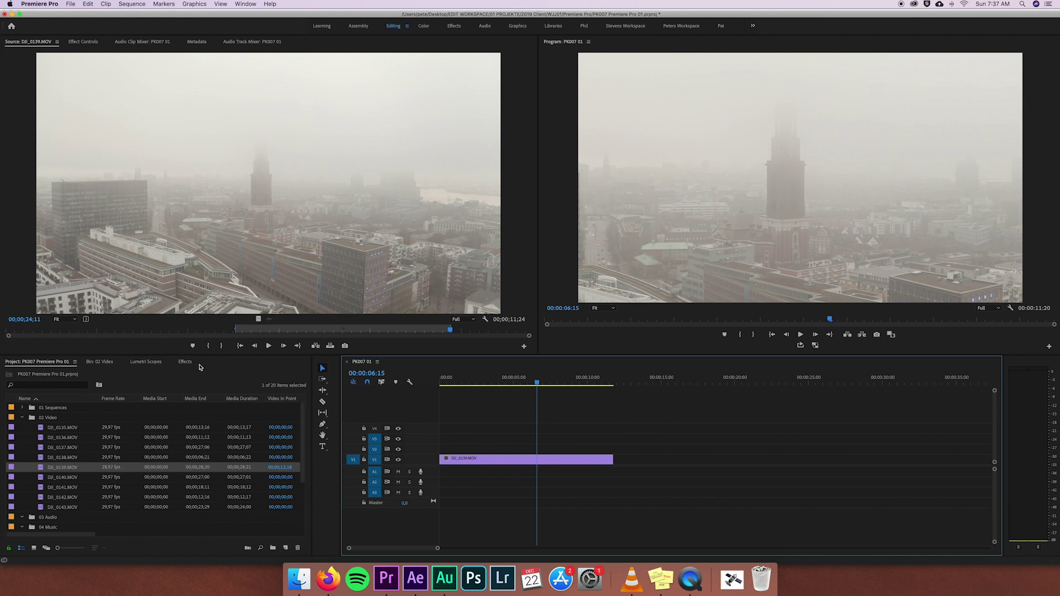
pyautogui.click(522, 459)
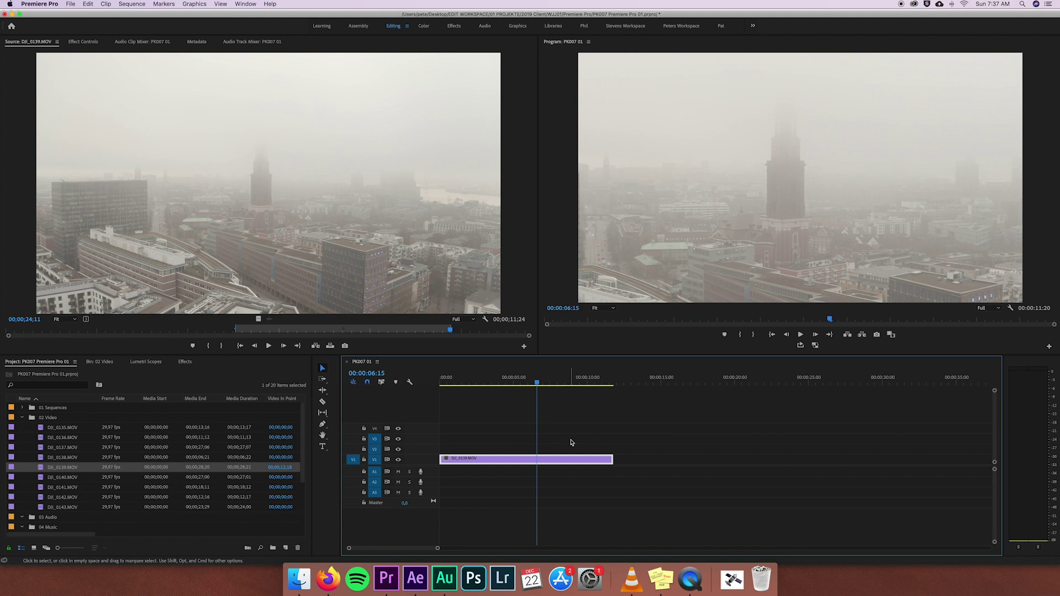
pyautogui.click(589, 440)
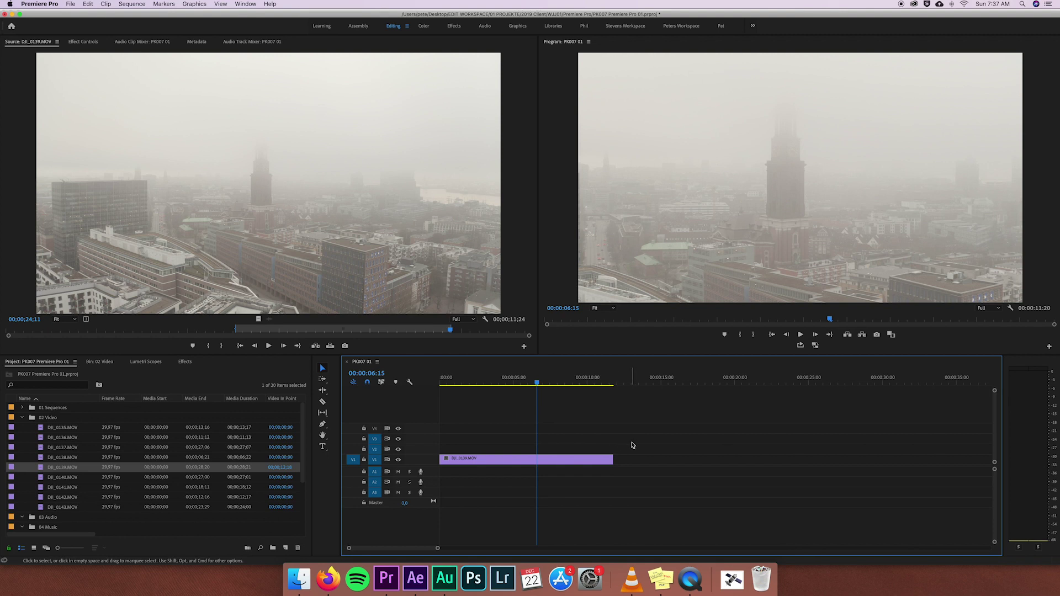
pyautogui.rightClick(528, 460)
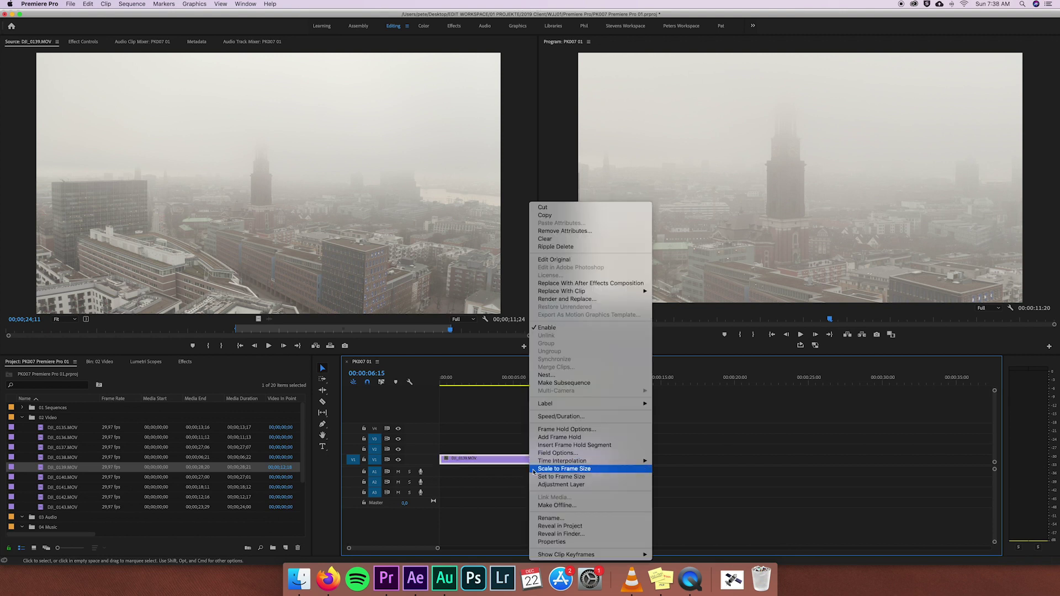
pyautogui.click(563, 477)
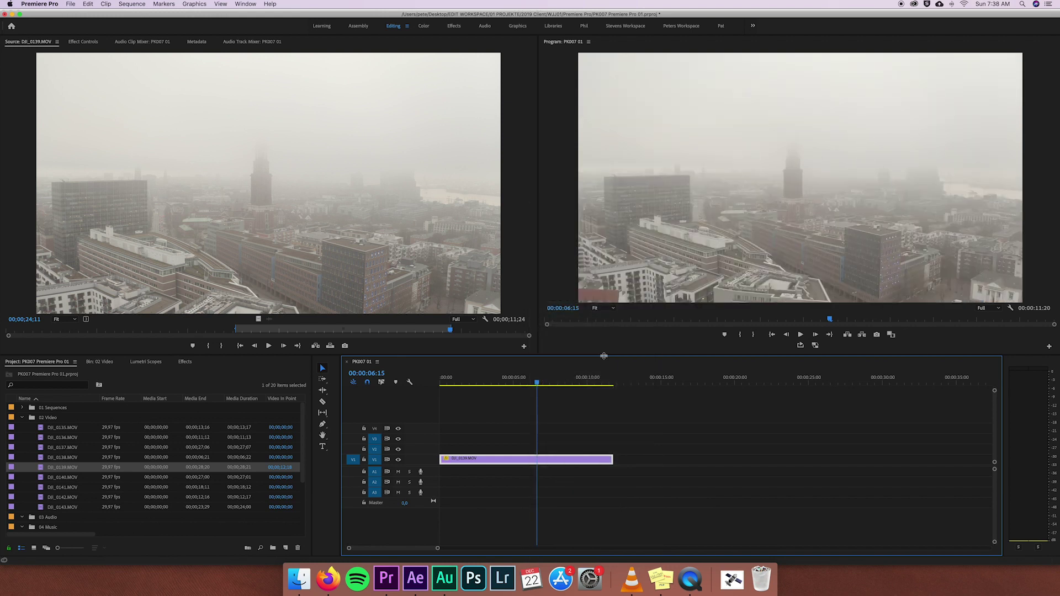
pyautogui.click(480, 377)
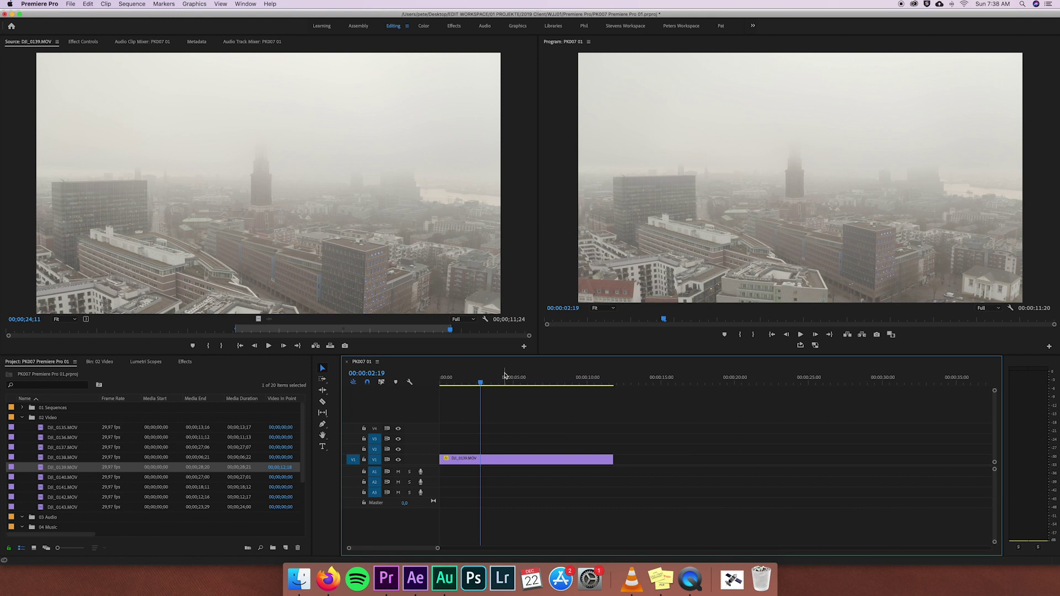
# Mark DJI_0142.MOV from 00;00;05;11 to 00;00;10;29 and place that range directly after DJI_0139.MOV on V1
pyautogui.doubleClick(63, 497)
pyautogui.click(61, 332)
pyautogui.moveTo(61, 334); pyautogui.dragTo(462, 330)
pyautogui.press('i')
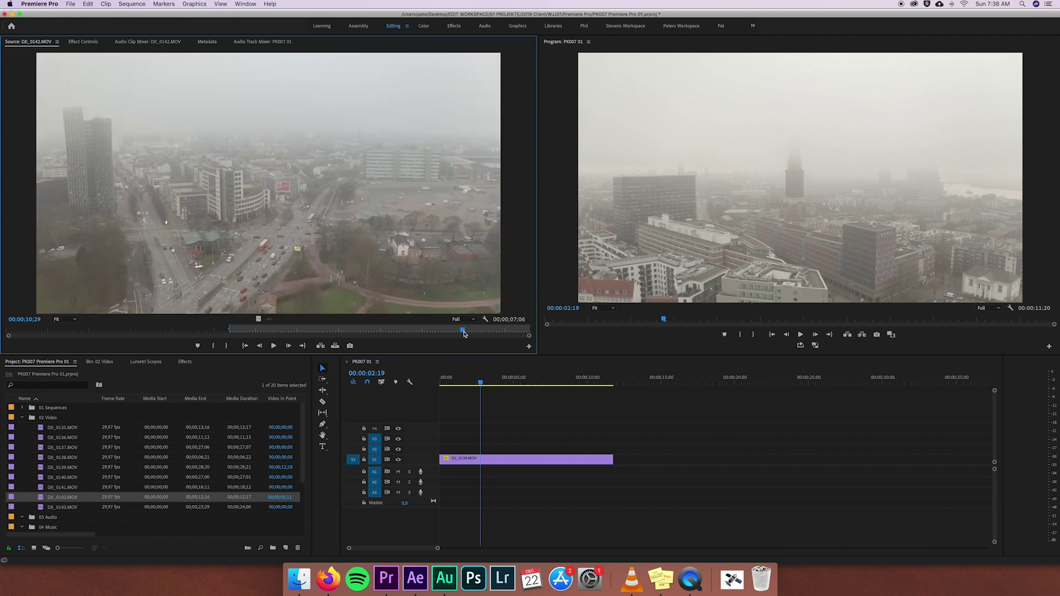
pyautogui.press('o')
pyautogui.moveTo(259, 319); pyautogui.dragTo(616, 460)
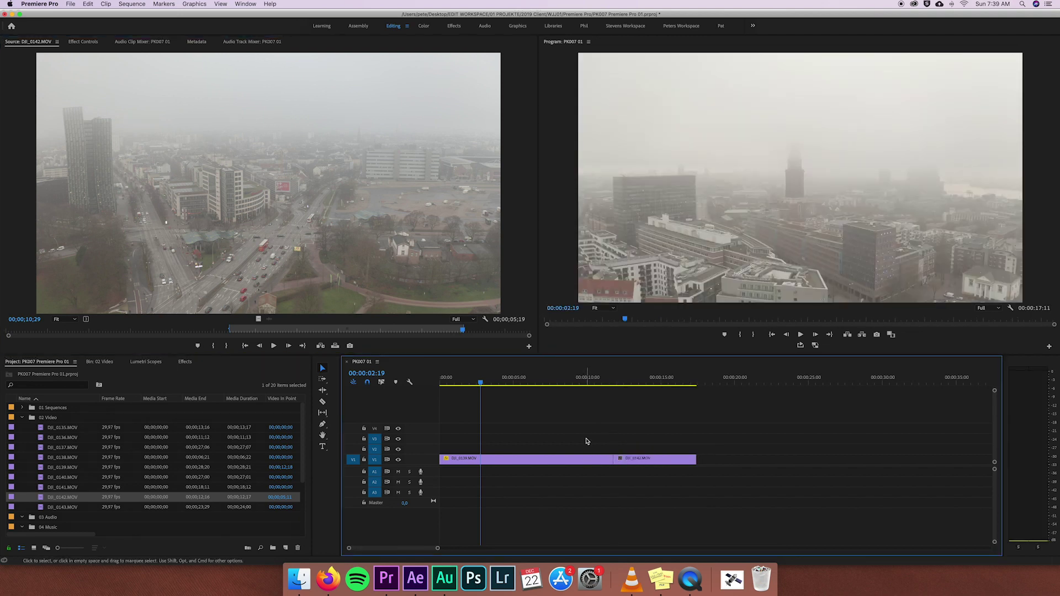
# Apply Set to Frame Size to the DJI_0142.MOV clip in the timeline
pyautogui.click(656, 381)
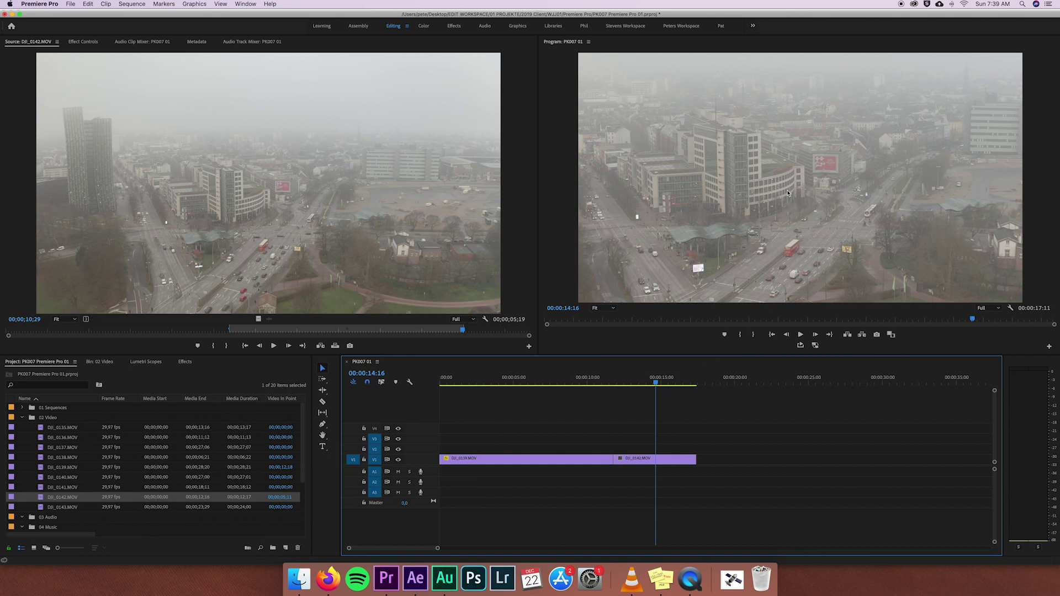
pyautogui.rightClick(667, 459)
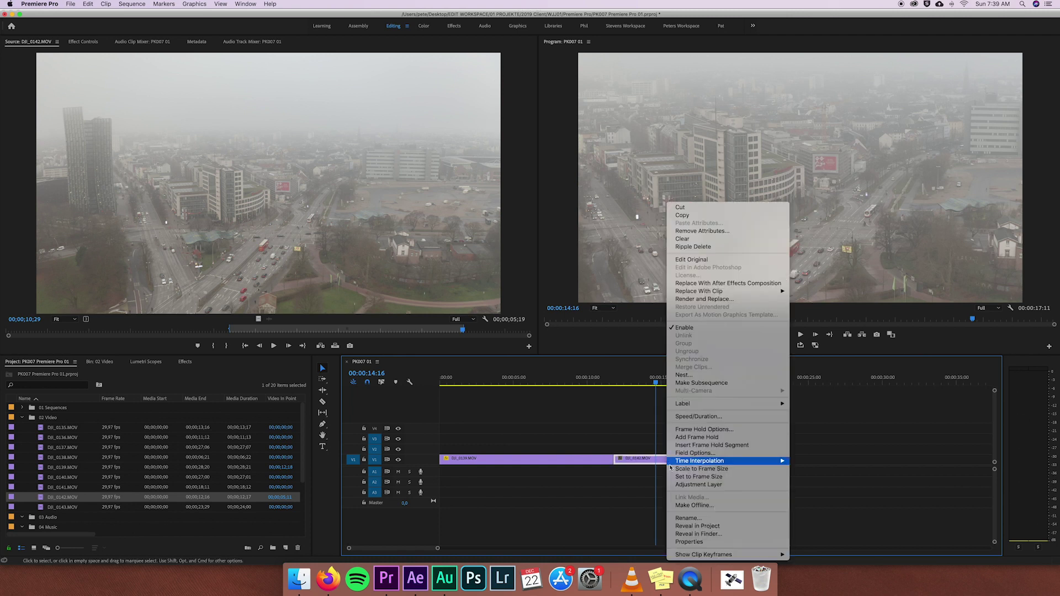
pyautogui.click(698, 476)
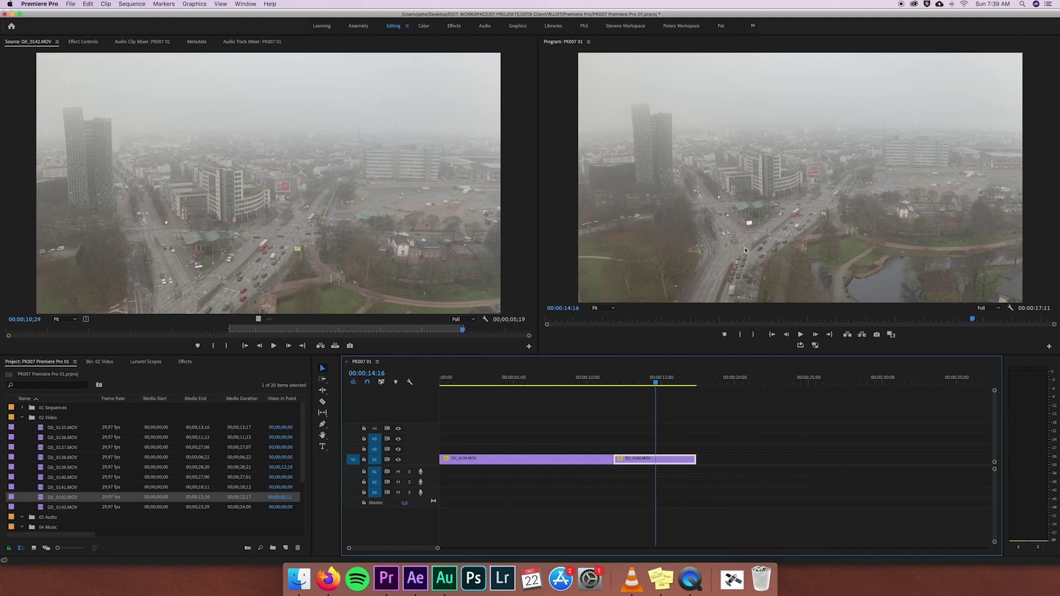
# Play the edit and ripple-trim the end of DJI_0139.MOV so that DJI_0142.MOV starts at about six seconds
pyautogui.click(659, 380)
pyautogui.moveTo(649, 381); pyautogui.dragTo(447, 384)
pyautogui.press('space')
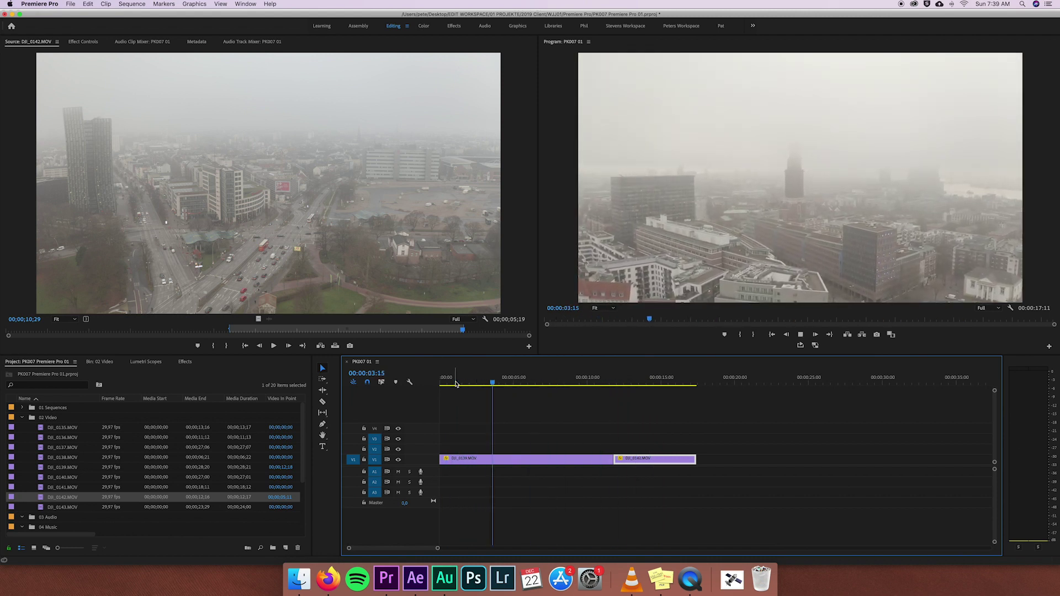
pyautogui.press('super+z')
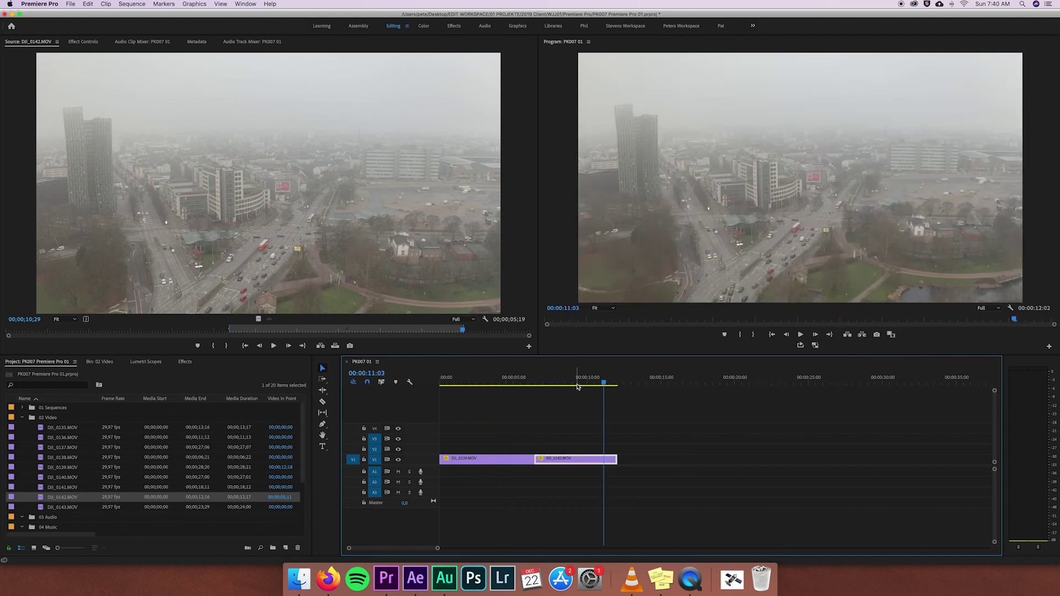
# Open DJI_0137.MOV in the source monitor and skim through it to 00;00;08;06
pyautogui.doubleClick(75, 448)
pyautogui.press('space')
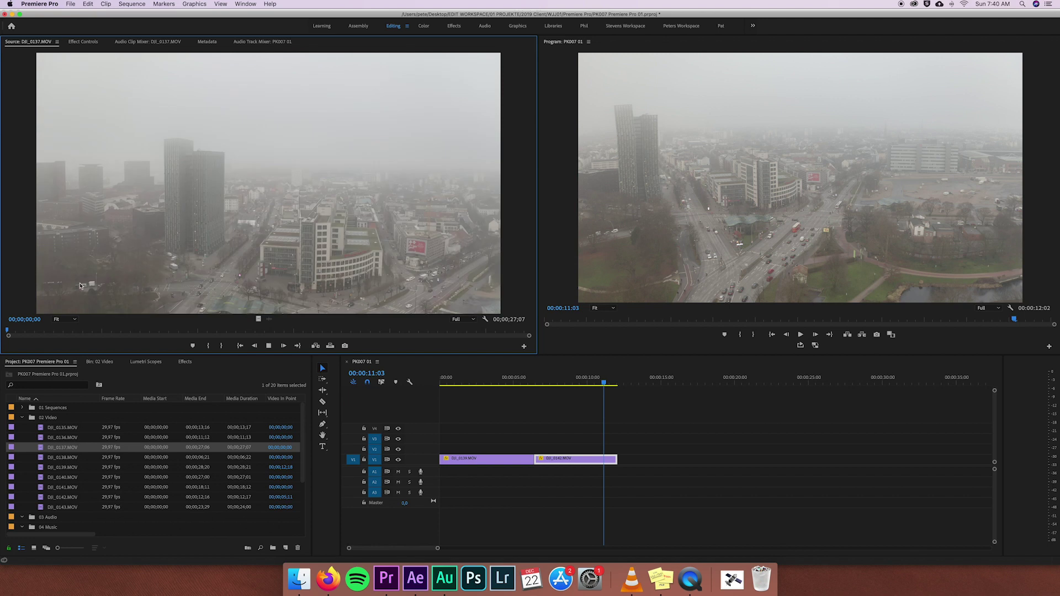
pyautogui.moveTo(126, 329); pyautogui.dragTo(164, 328)
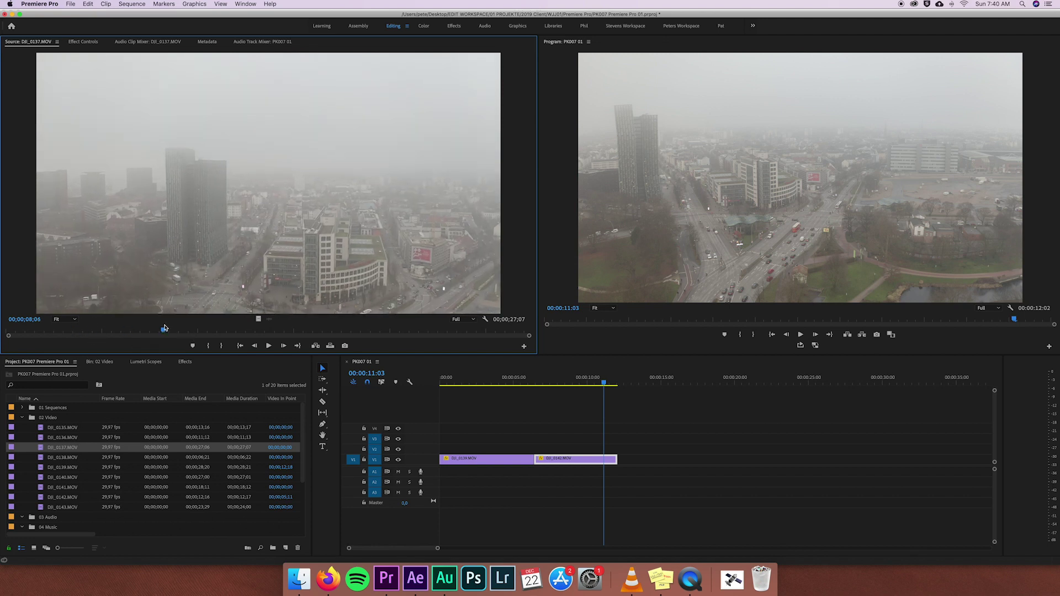
# Clear the timeline and place all clips from DJI_0135.MOV to DJI_0143.MOV on V1, keeping the existing sequence settings
pyautogui.press('super+z')
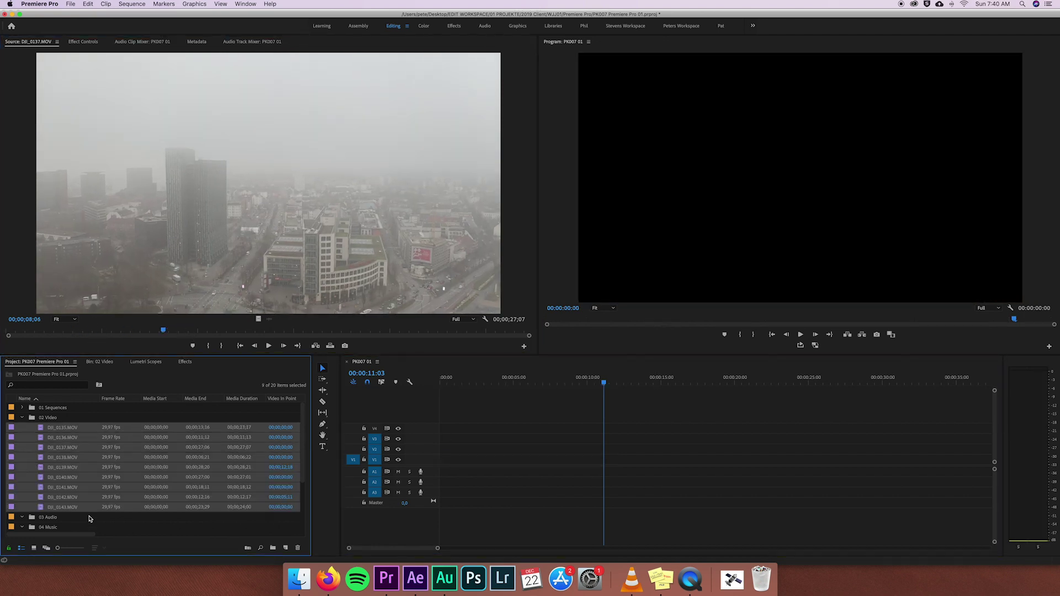
pyautogui.moveTo(57, 432); pyautogui.dragTo(427, 465)
pyautogui.click(613, 309)
# Select all the clips on V1 and fit them to the sequence's frame size
pyautogui.moveTo(920, 414); pyautogui.dragTo(445, 502)
pyautogui.rightClick(461, 462)
pyautogui.click(509, 489)
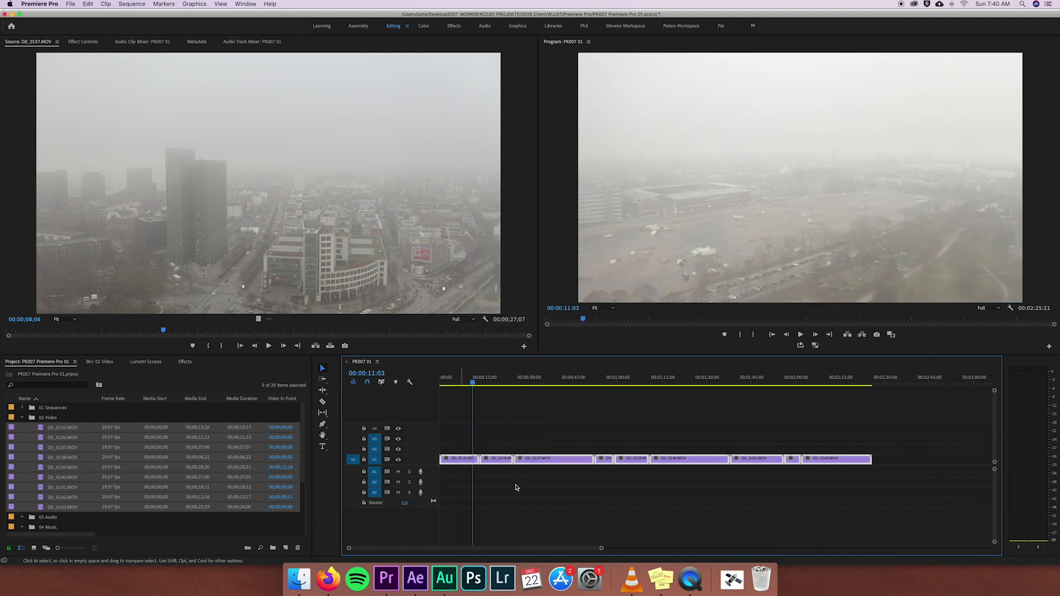
# Play the sequence from its start and split the first clip, DJI_0135.MOV, at 00:00:03:06
pyautogui.press('Home')
pyautogui.press('=')
pyautogui.press('=')
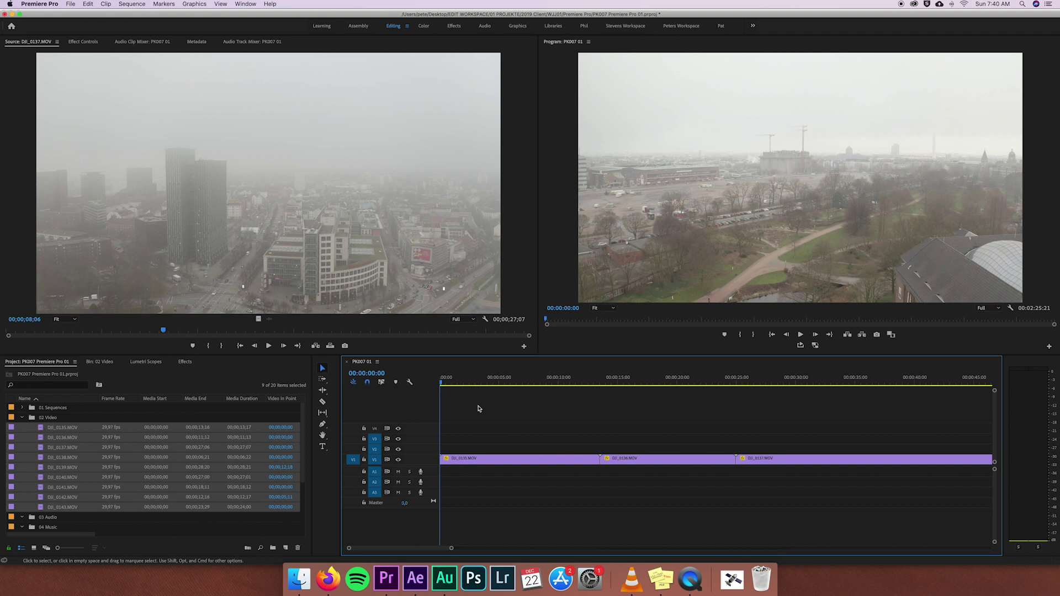
pyautogui.press('space')
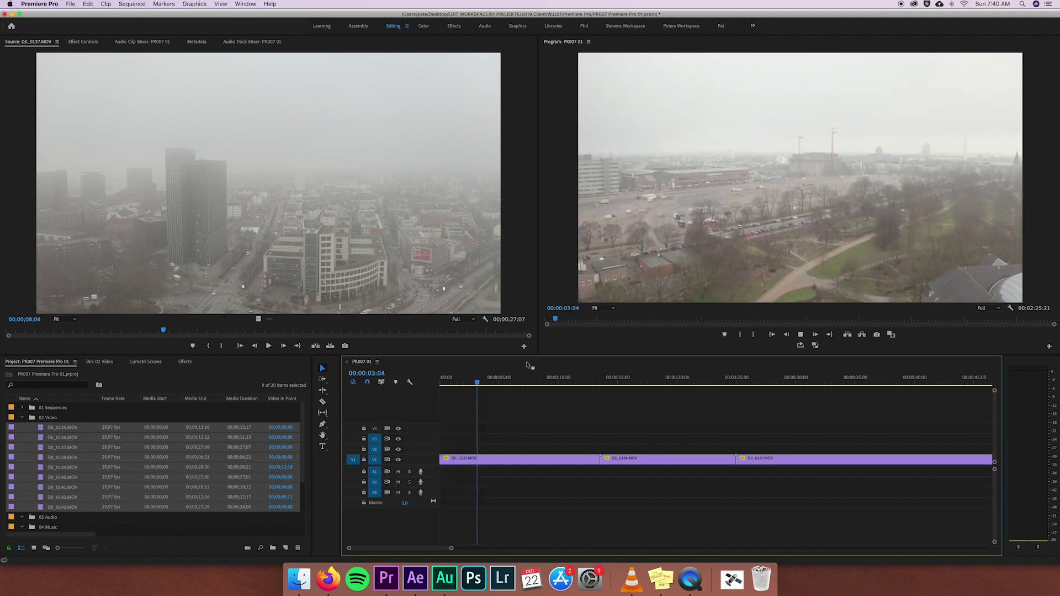
pyautogui.press('space')
pyautogui.press('c')
pyautogui.click(482, 460)
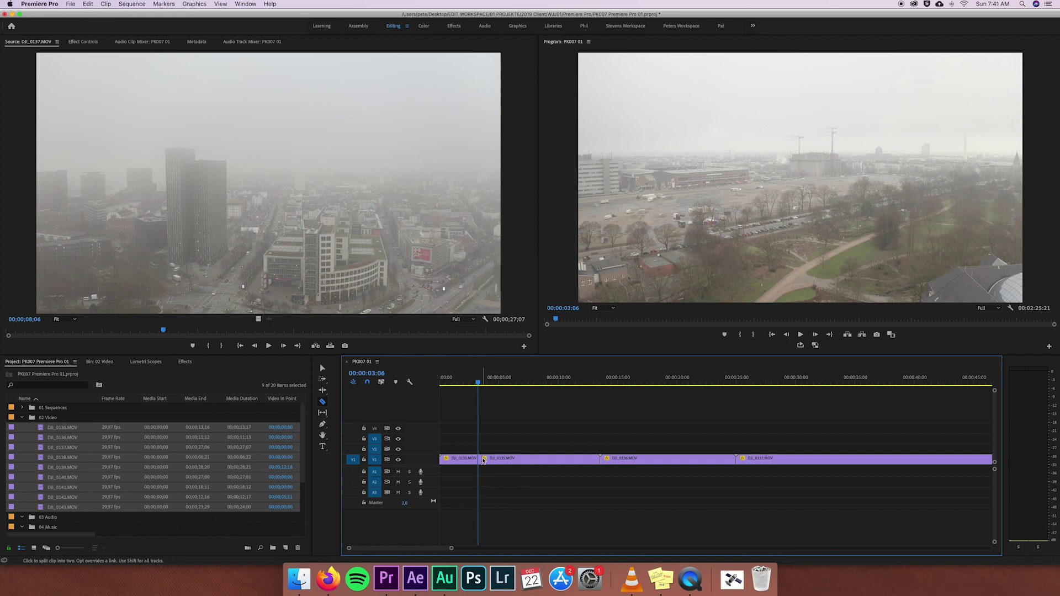
# Split the first two clips at four further points and undo only these extra cuts
pyautogui.click(525, 459)
pyautogui.click(560, 459)
pyautogui.click(641, 459)
pyautogui.click(694, 459)
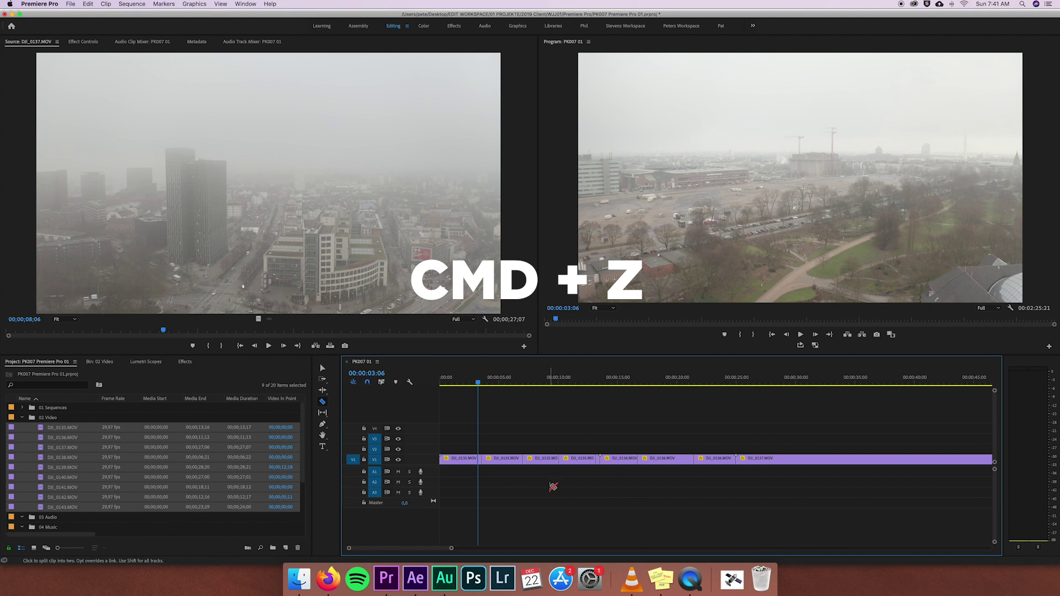
pyautogui.press('super+z')
pyautogui.press('super+z')
pyautogui.press('super+z')
pyautogui.press('super+z')
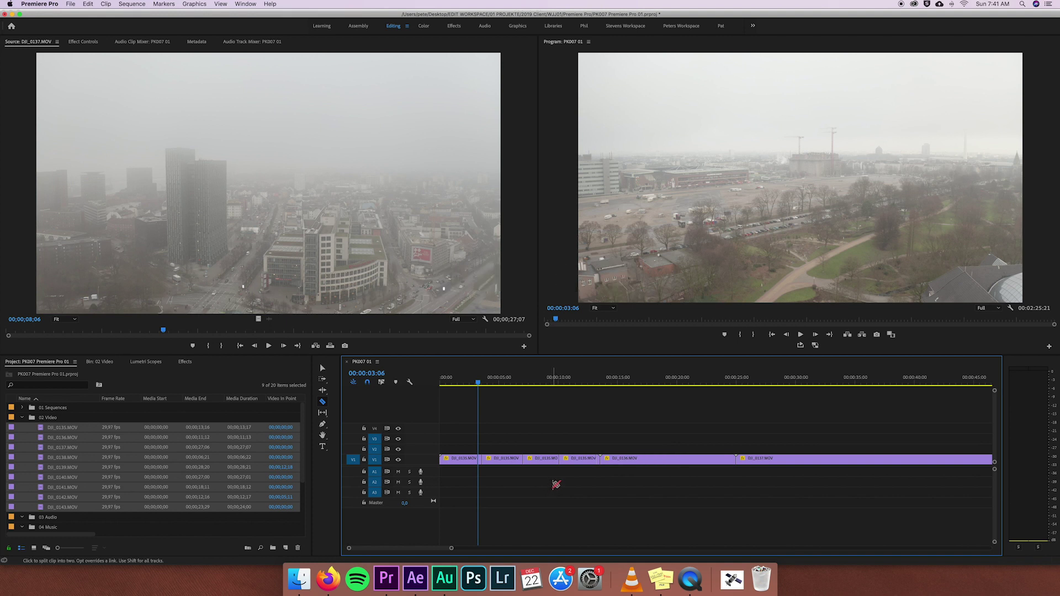
pyautogui.press('super+z')
# Delete the part of the first clip before the cut at 00:00:03:06 without closing the gap, and select the remaining part
pyautogui.press('v')
pyautogui.click(472, 460)
pyautogui.press('Delete')
pyautogui.click(468, 460)
pyautogui.click(481, 461)
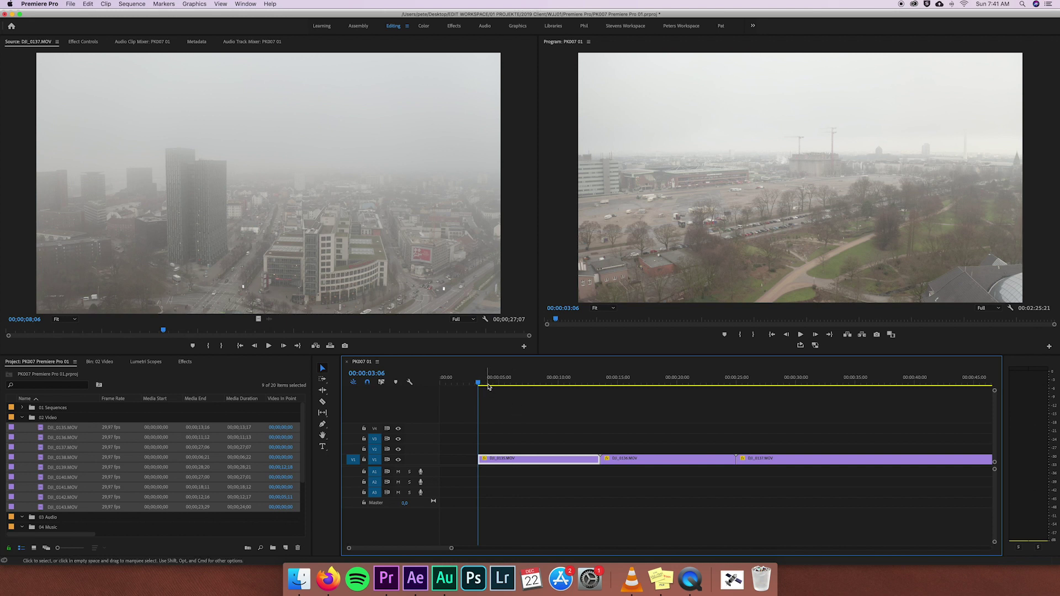
# Play on to 00:00:10:23, split the first clip there and delete the short piece after the cut
pyautogui.press('l')
pyautogui.press('l')
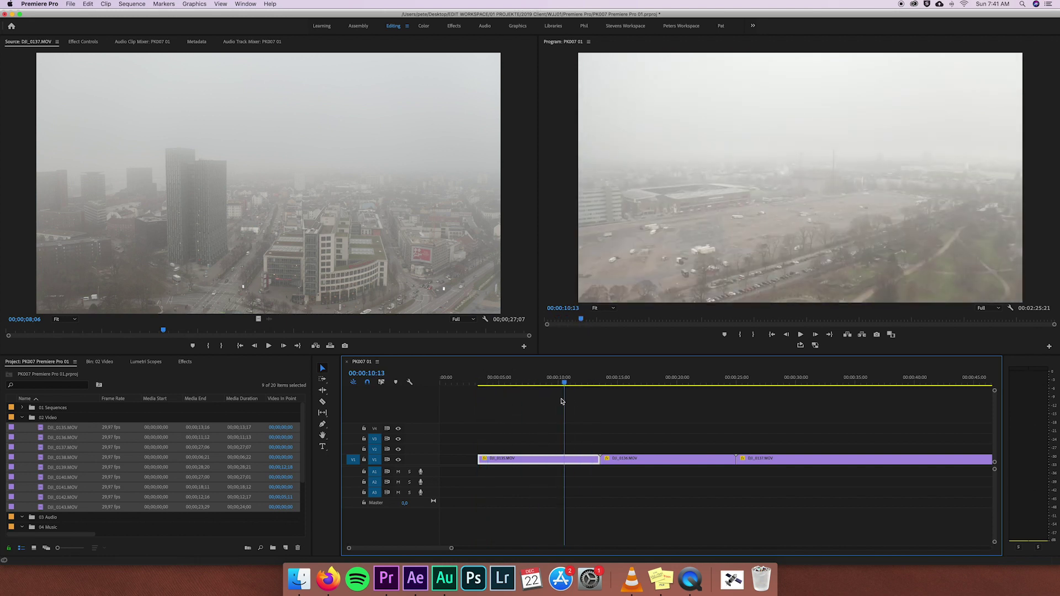
pyautogui.press('j')
pyautogui.press('l')
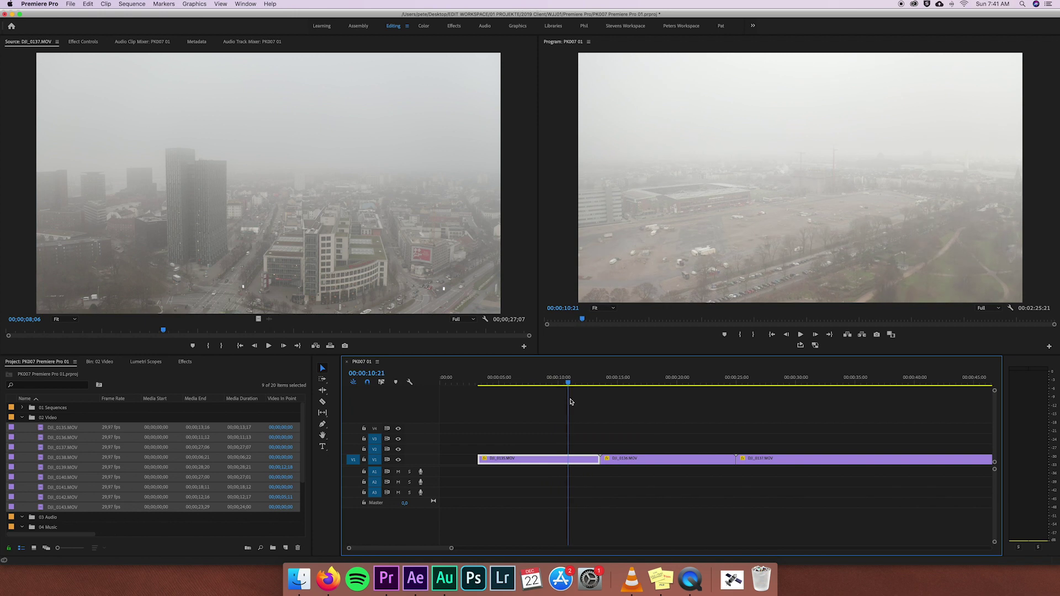
pyautogui.press('c')
pyautogui.click(572, 460)
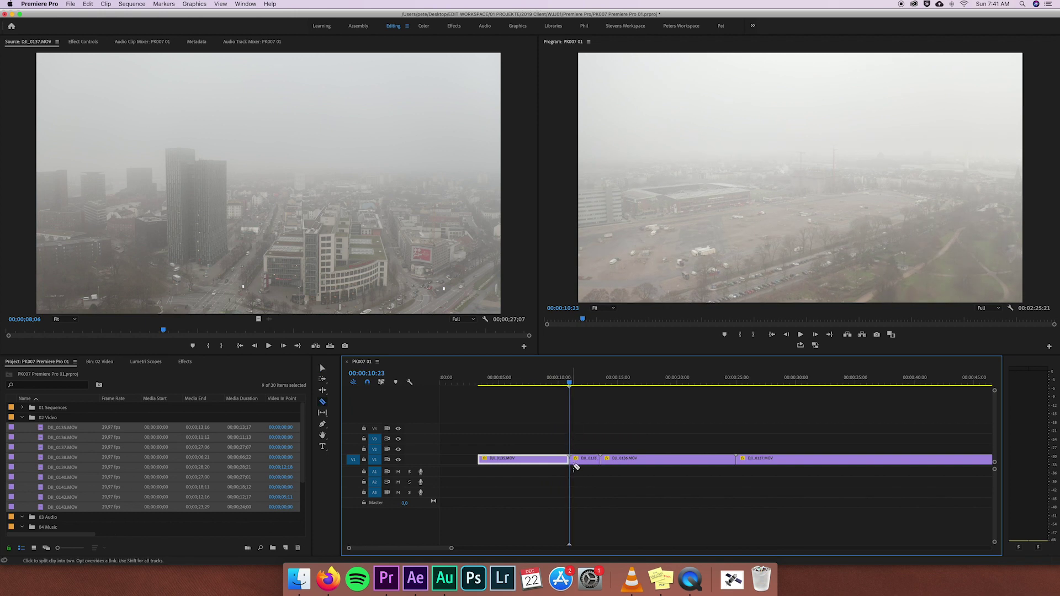
pyautogui.press('v')
pyautogui.click(575, 462)
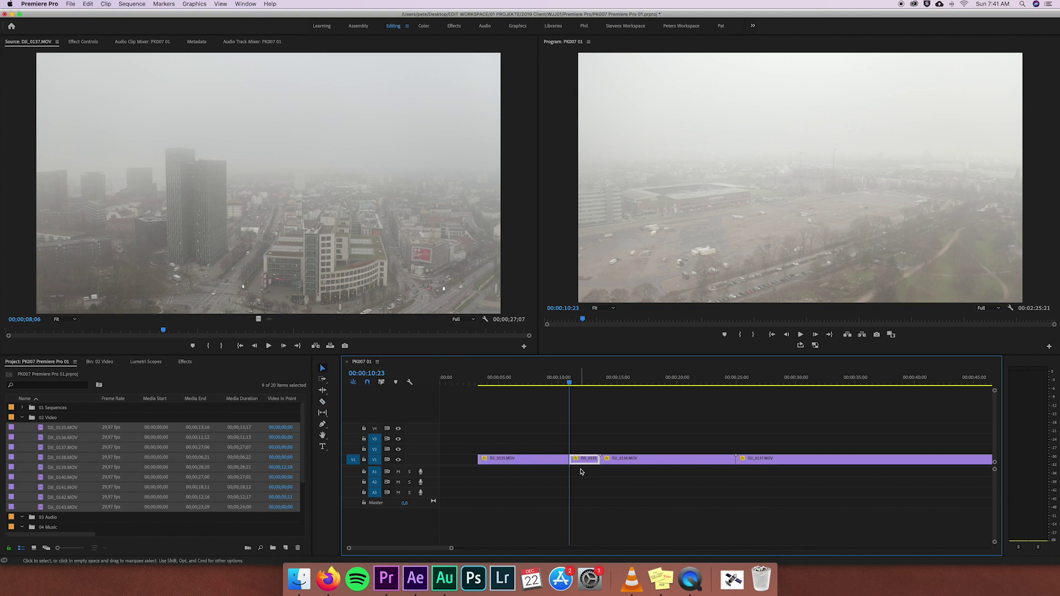
pyautogui.press('Delete')
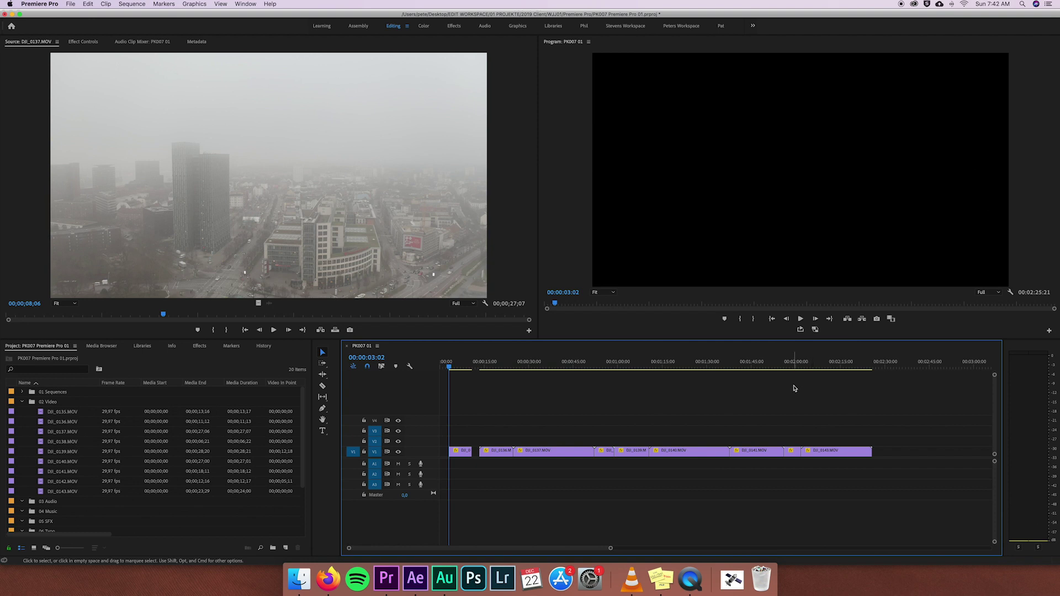
# Dock the timeline between the source and program monitors and reset the workspace to its saved layout
pyautogui.moveTo(367, 348); pyautogui.dragTo(550, 217)
pyautogui.click(454, 25)
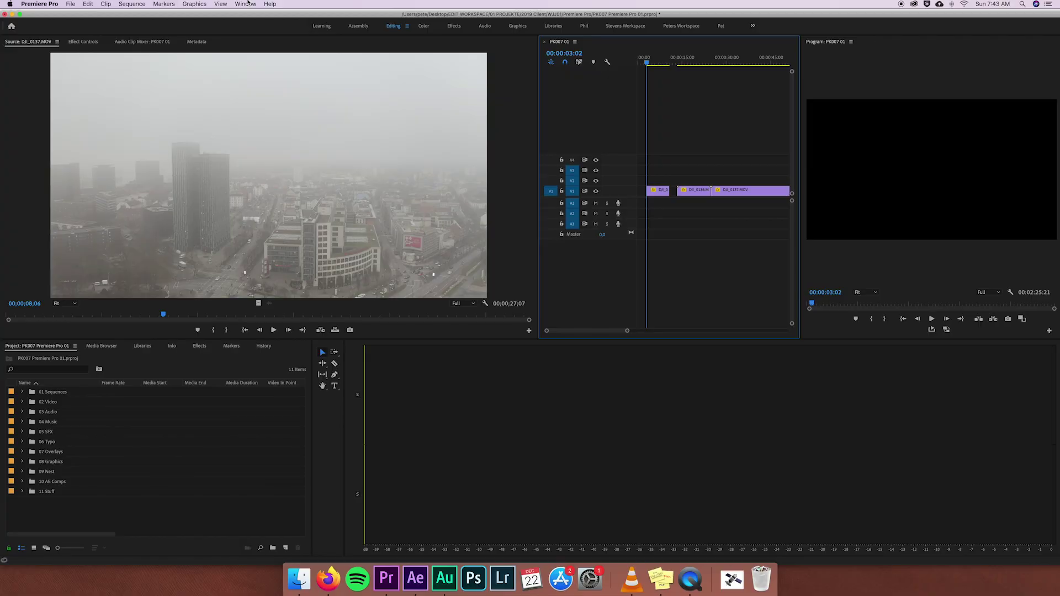
pyautogui.click(245, 4)
pyautogui.moveTo(259, 14)
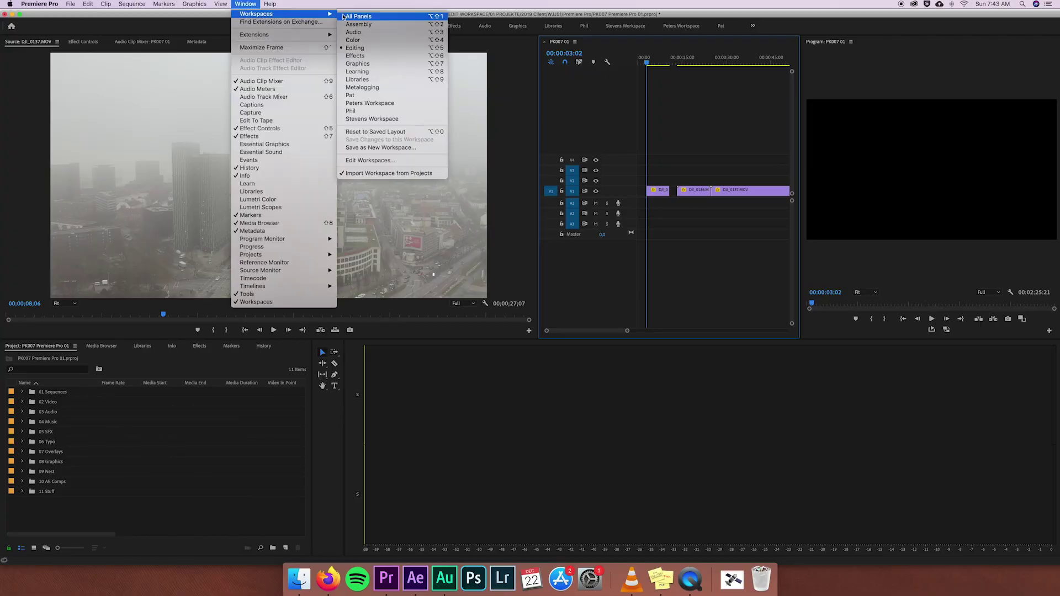
pyautogui.click(396, 132)
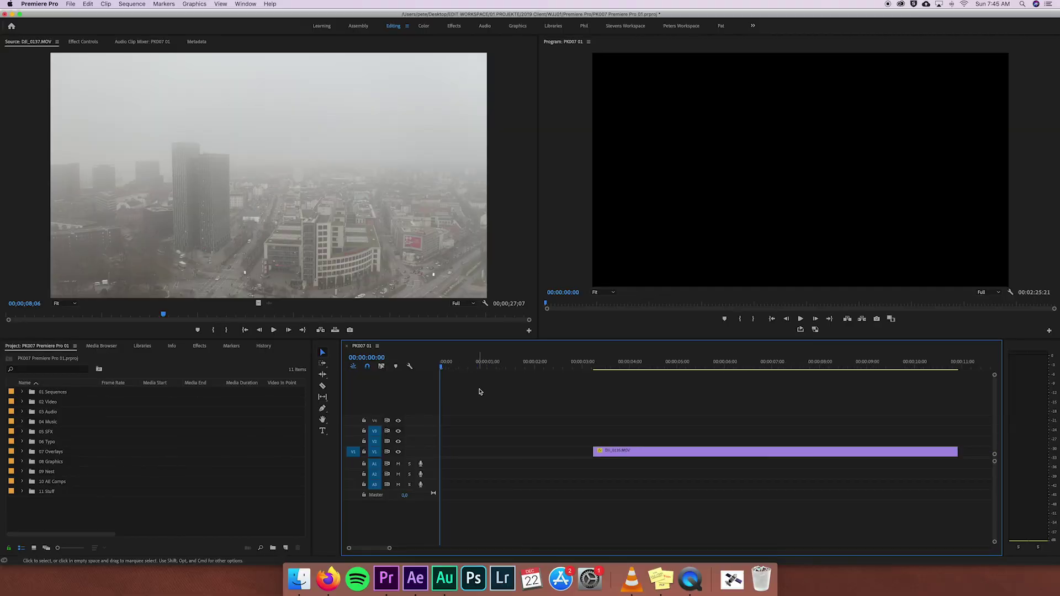
# Skim through the clips in the sequence and return to its start
pyautogui.press('\\')
pyautogui.moveTo(516, 364); pyautogui.dragTo(612, 376)
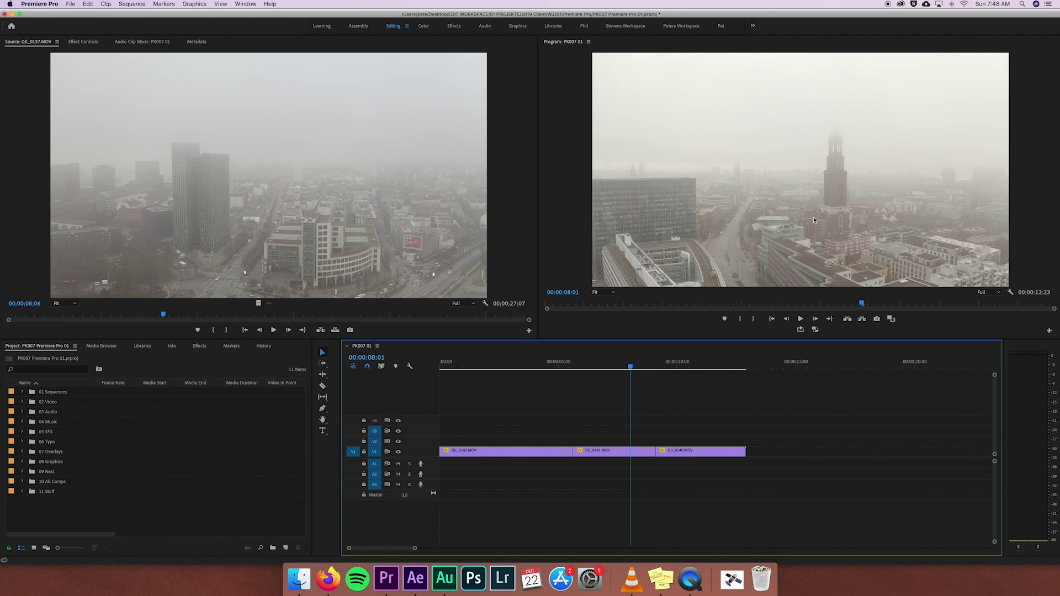
pyautogui.moveTo(639, 367); pyautogui.dragTo(288, 520)
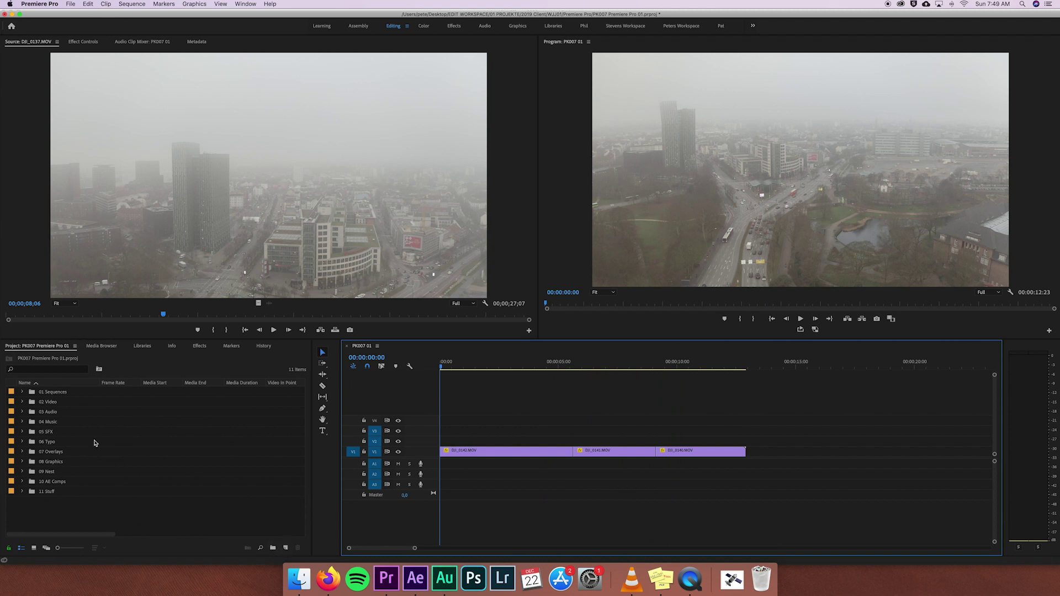
# Create an adjustment layer with 1920 x 1080 video, a 25 fps timebase and square pixels
pyautogui.click(285, 547)
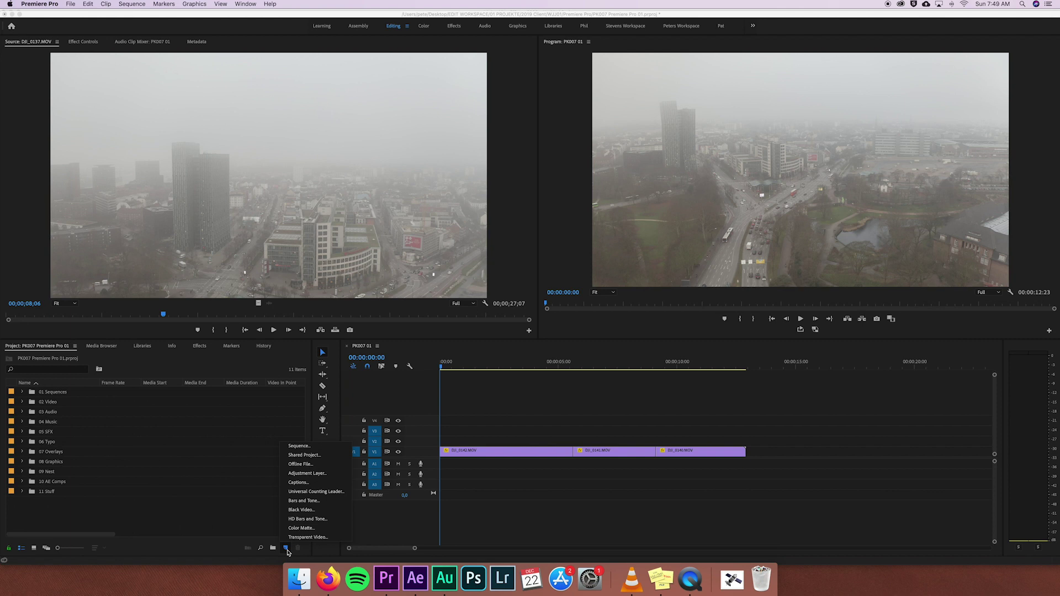
pyautogui.click(306, 473)
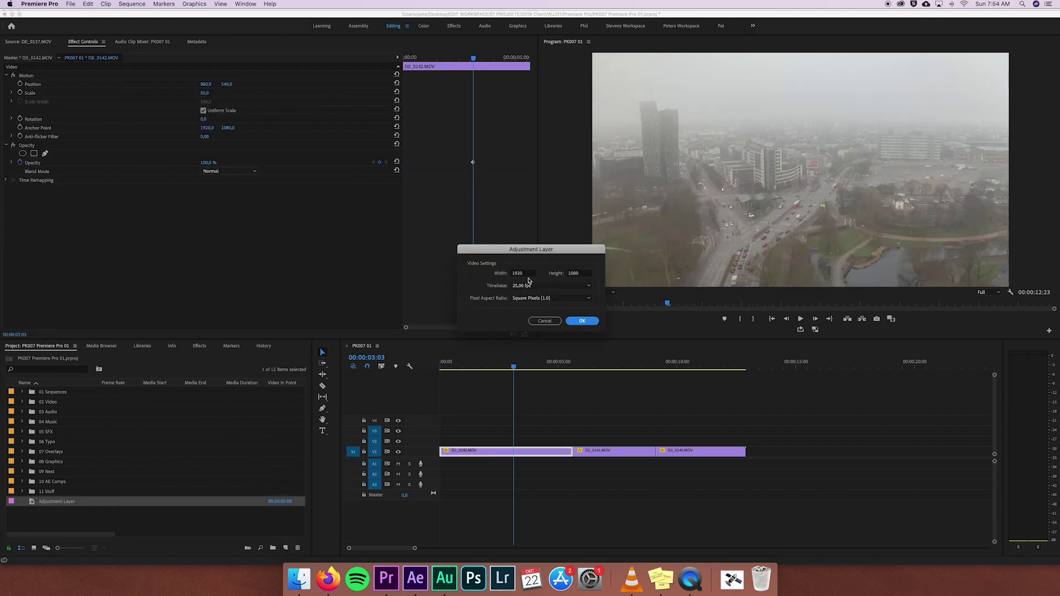
pyautogui.click(532, 273)
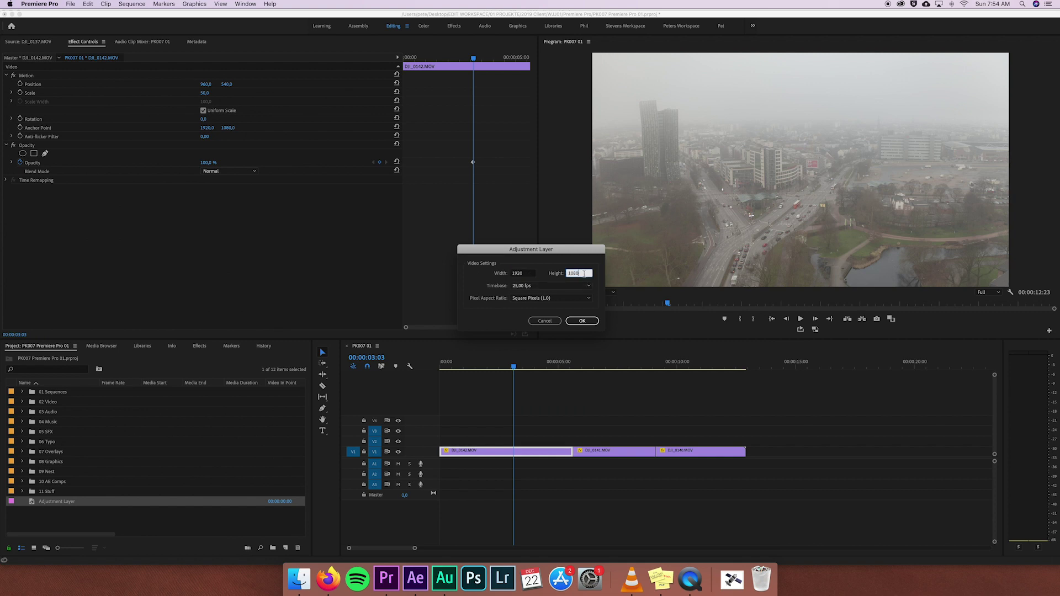
pyautogui.click(530, 286)
pyautogui.click(530, 286)
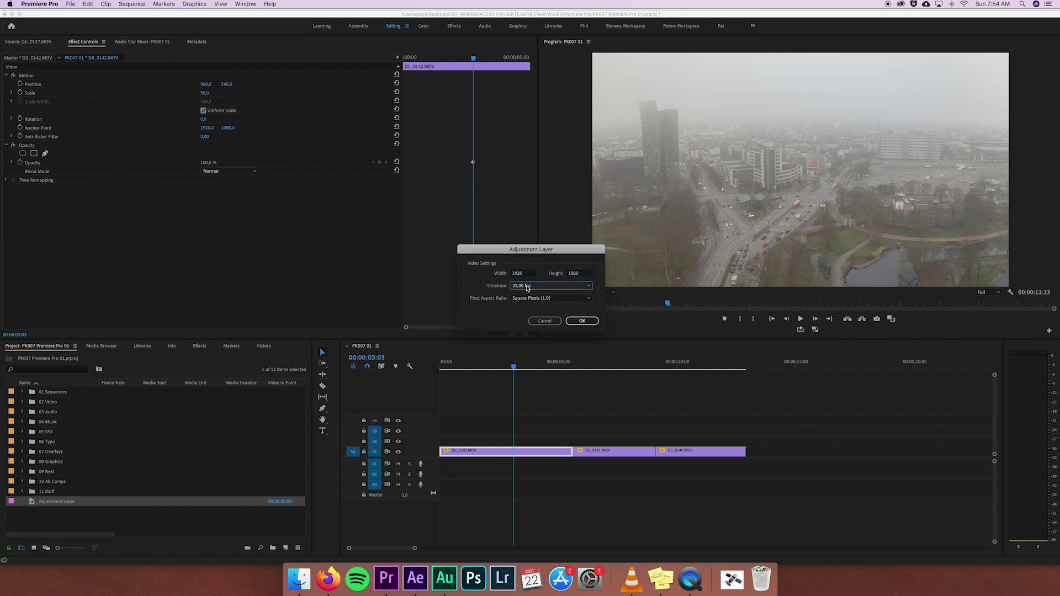
pyautogui.click(582, 321)
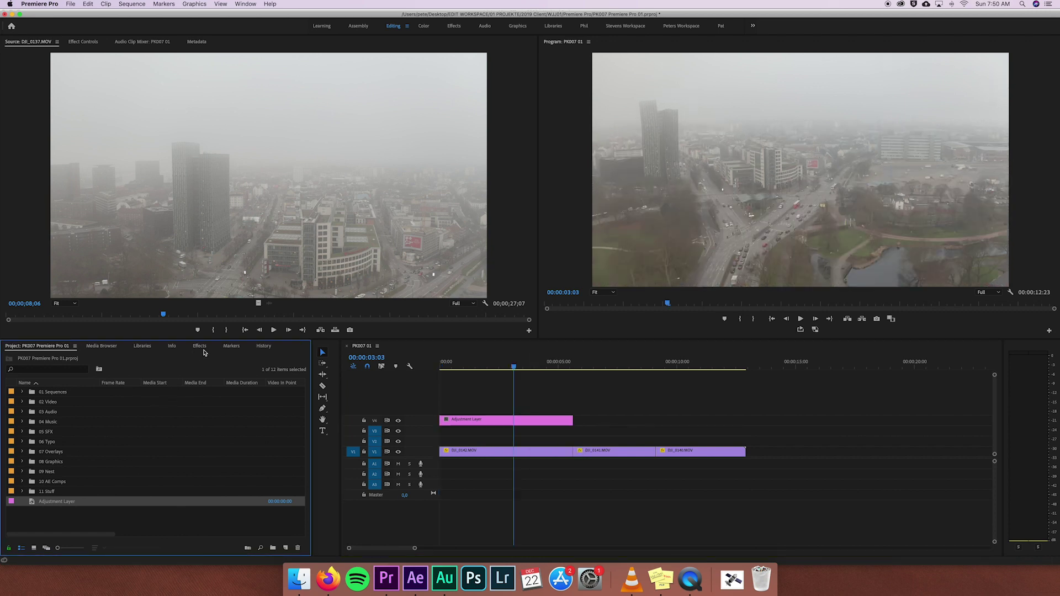
# Search the effects for "lumetri color" and apply Lumetri Color to the adjustment layer on V4
pyautogui.click(200, 346)
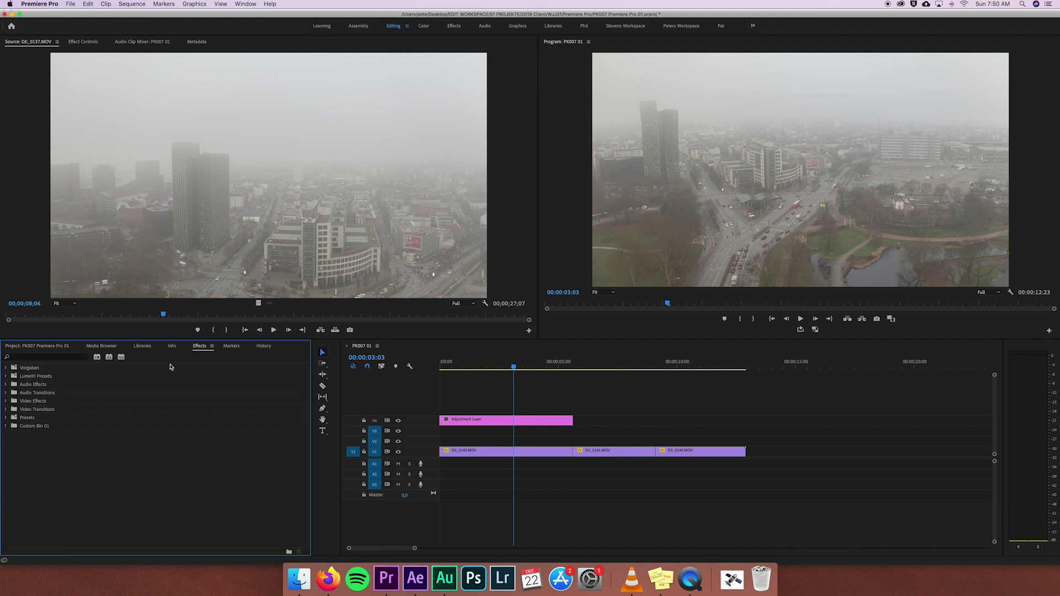
pyautogui.click(30, 359)
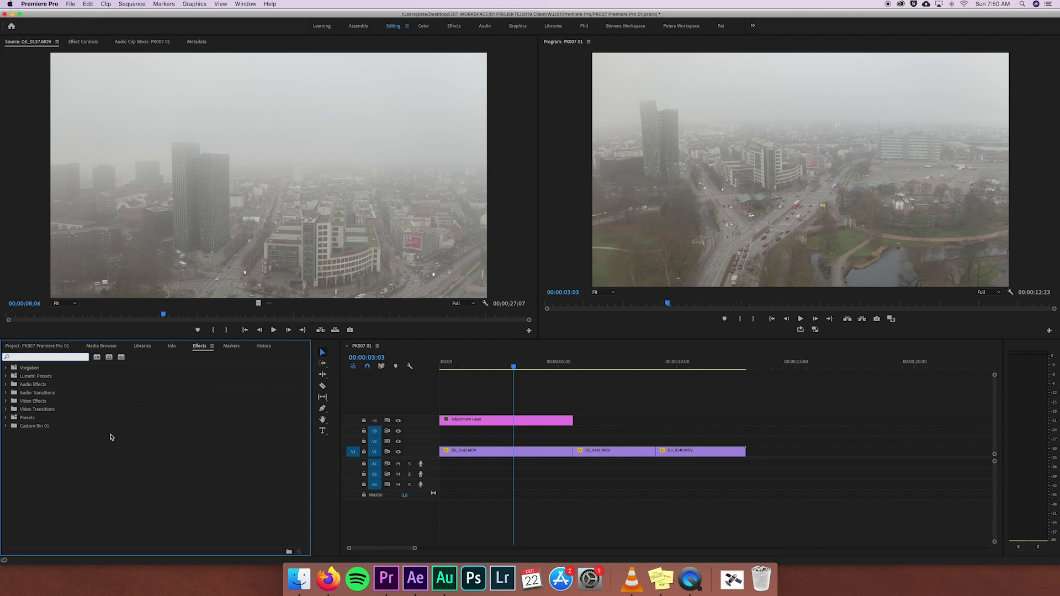
pyautogui.click(6, 401)
pyautogui.click(6, 399)
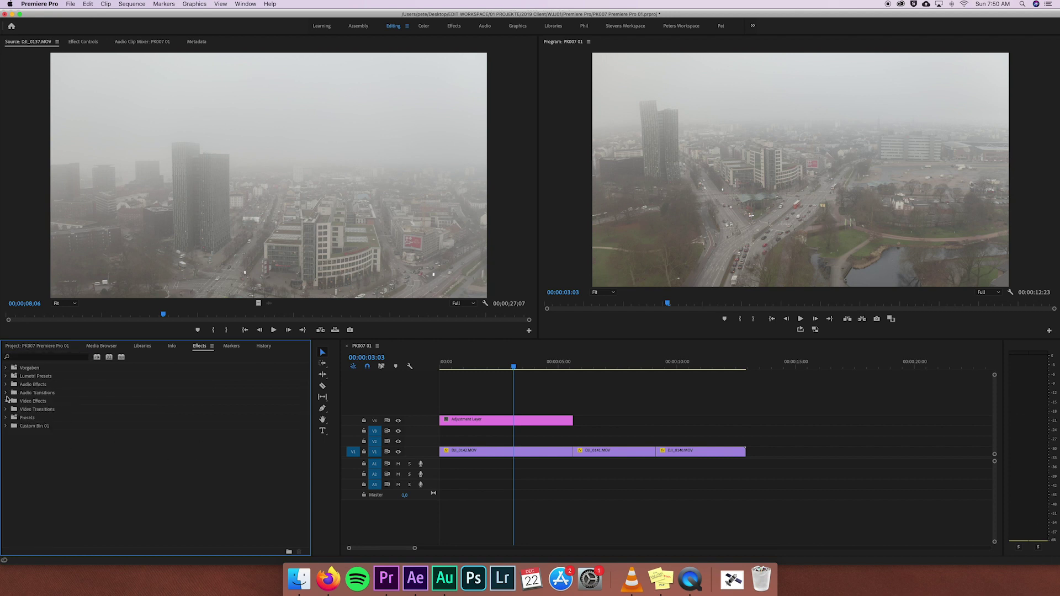
pyautogui.click(6, 409)
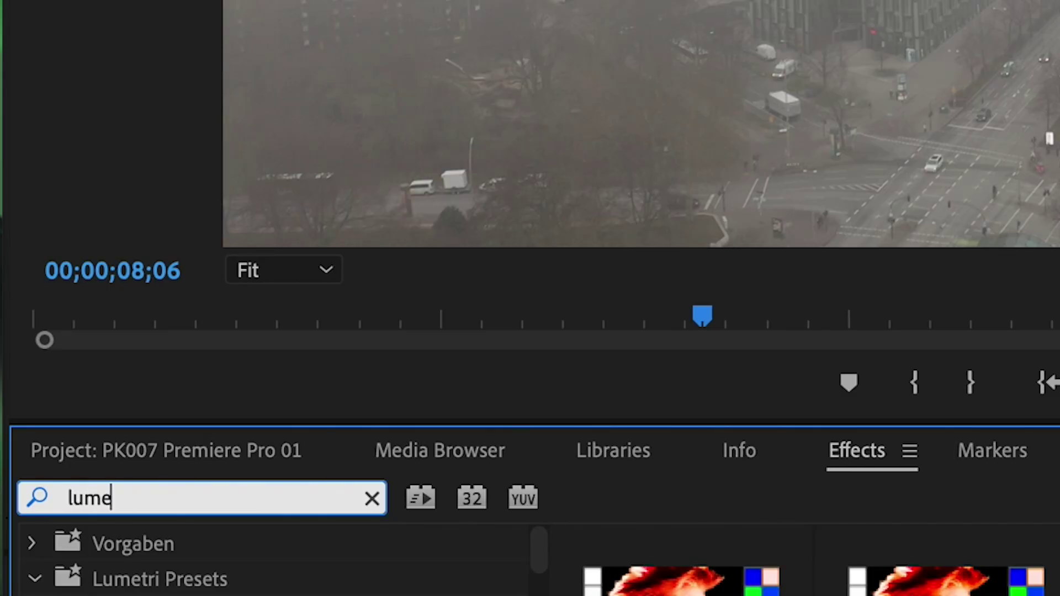
pyautogui.write('tri color')
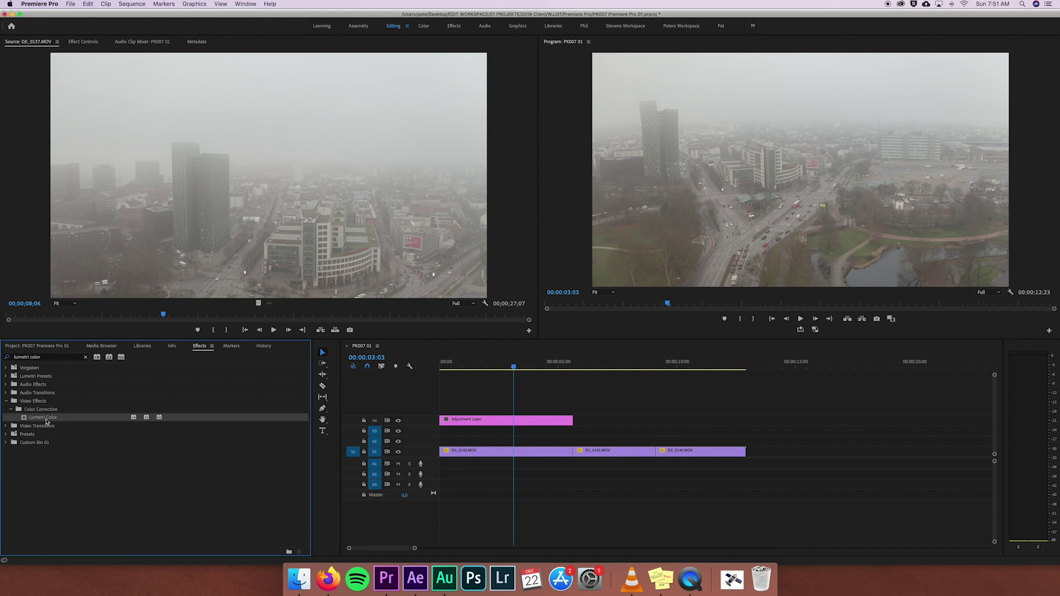
pyautogui.moveTo(43, 422); pyautogui.dragTo(483, 419)
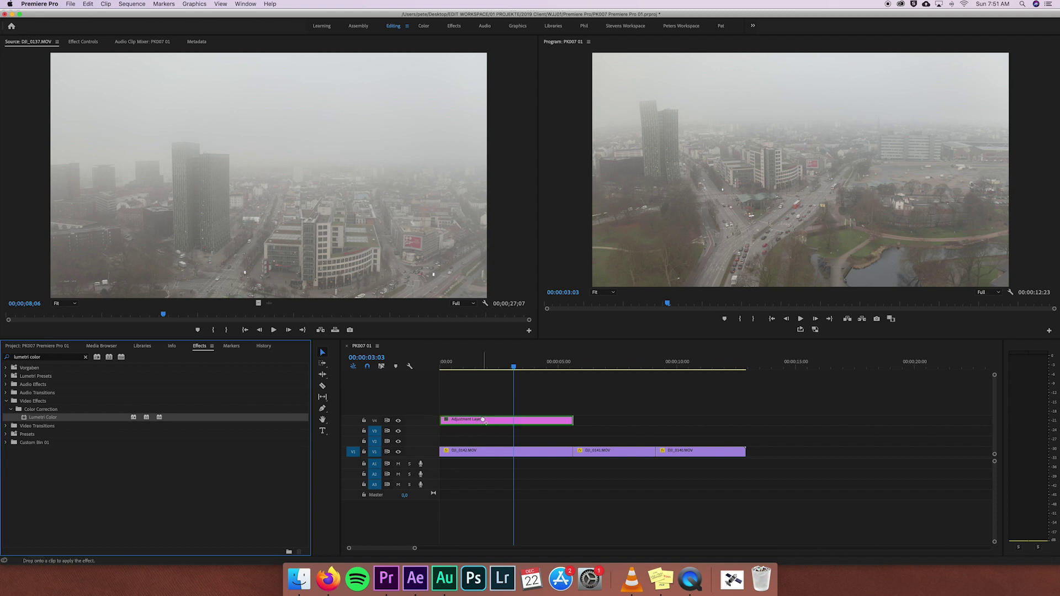
pyautogui.moveTo(483, 420); pyautogui.dragTo(483, 419)
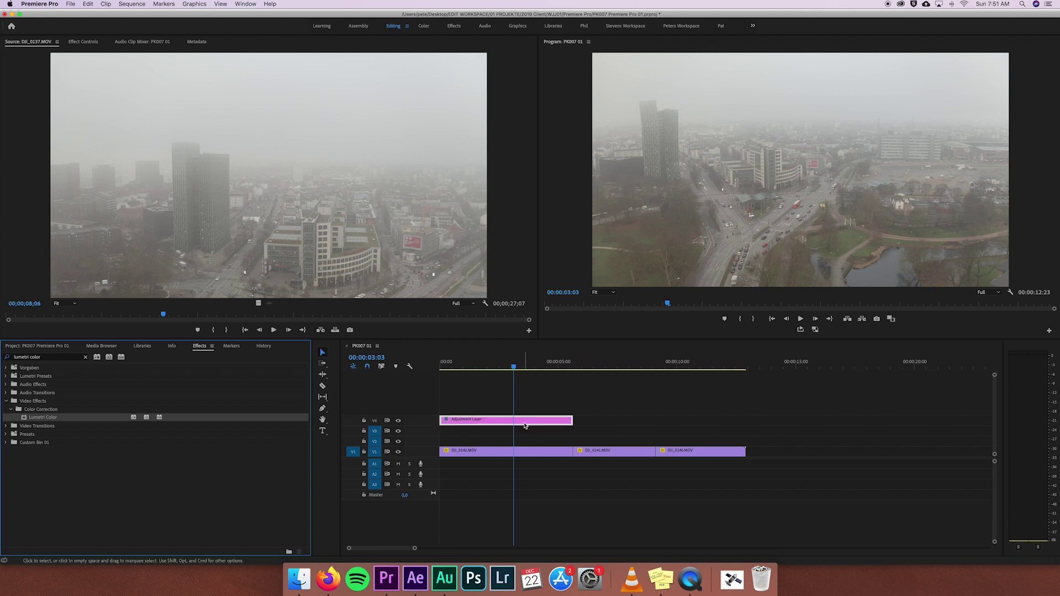
# Select the adjustment layer on V4 and display its effect settings
pyautogui.click(524, 421)
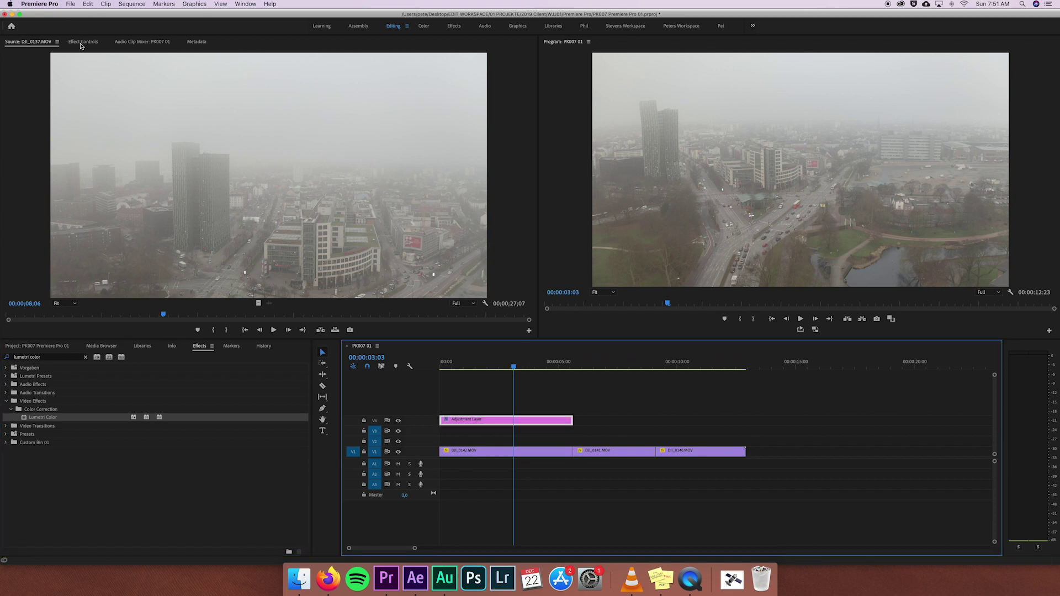
pyautogui.click(16, 44)
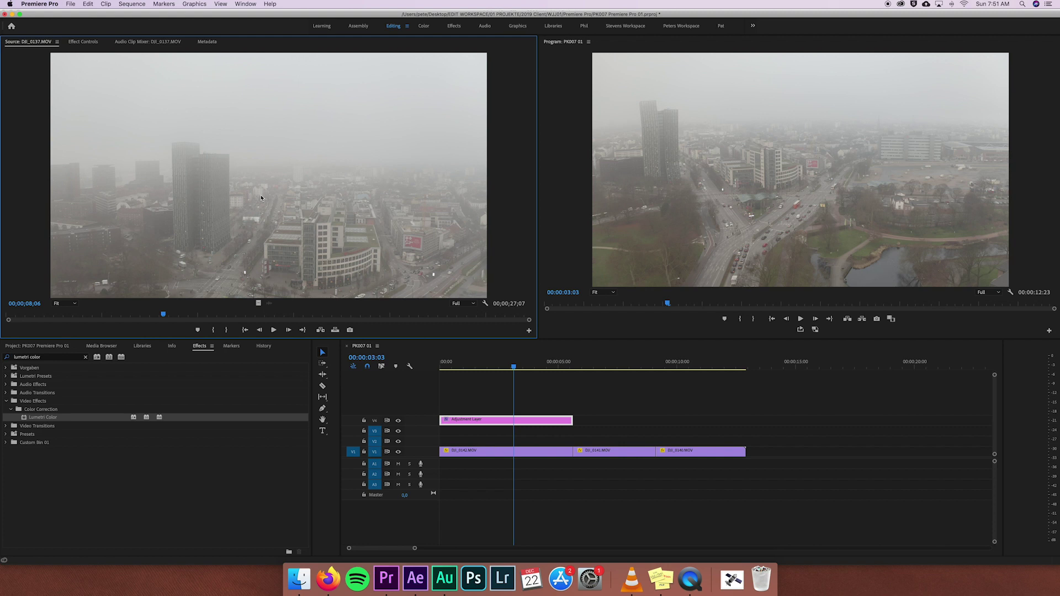
pyautogui.click(89, 43)
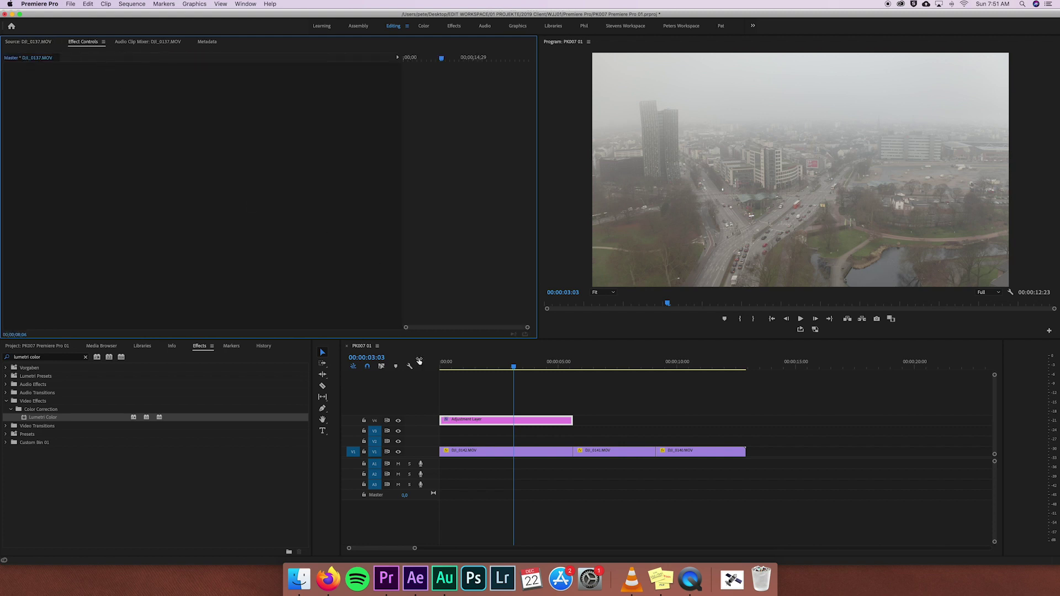
pyautogui.click(497, 420)
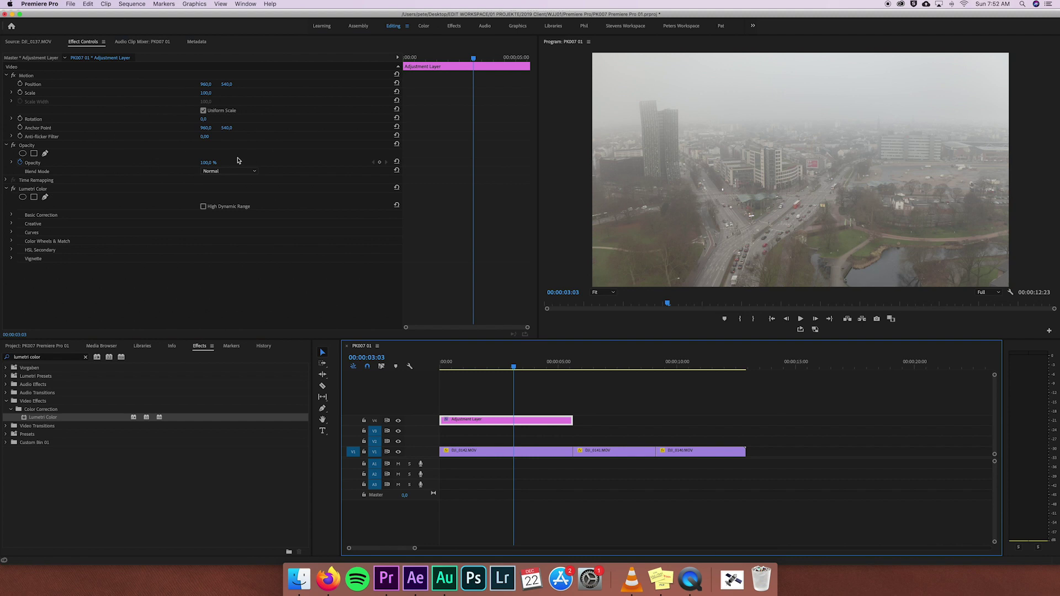
# Try changing the scale, position and rotation of DJI_0142.MOV and reset its motion settings
pyautogui.hotkey('ctrl', 'z')
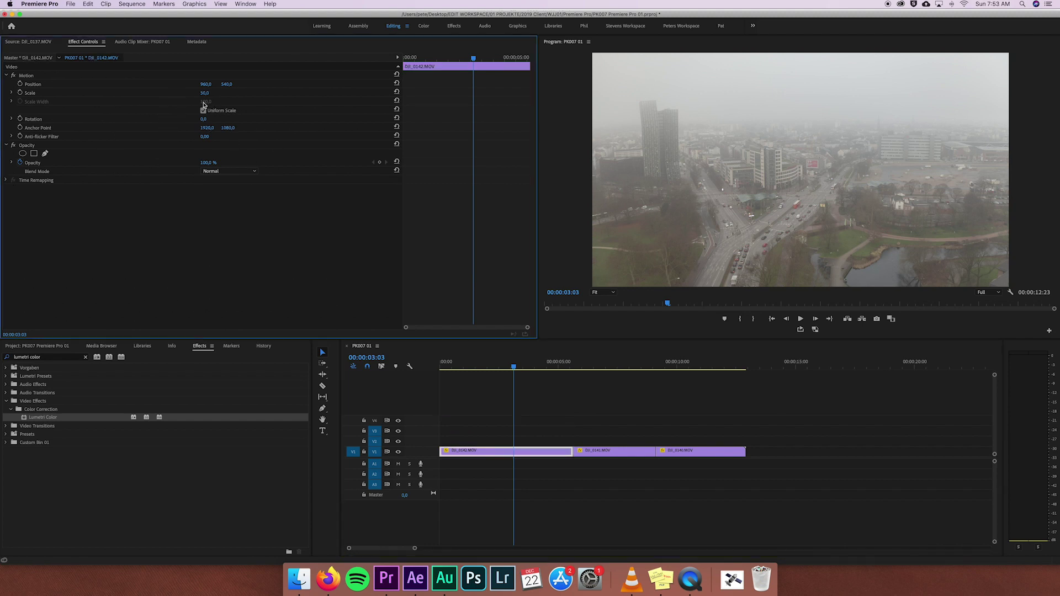
pyautogui.moveTo(205, 92); pyautogui.dragTo(221, 119)
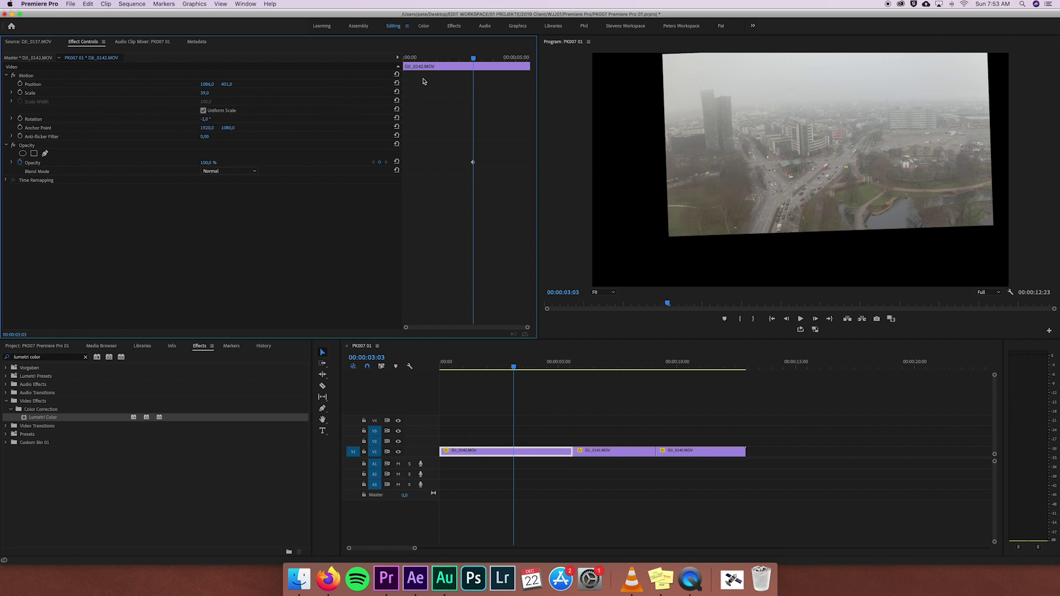
pyautogui.click(397, 75)
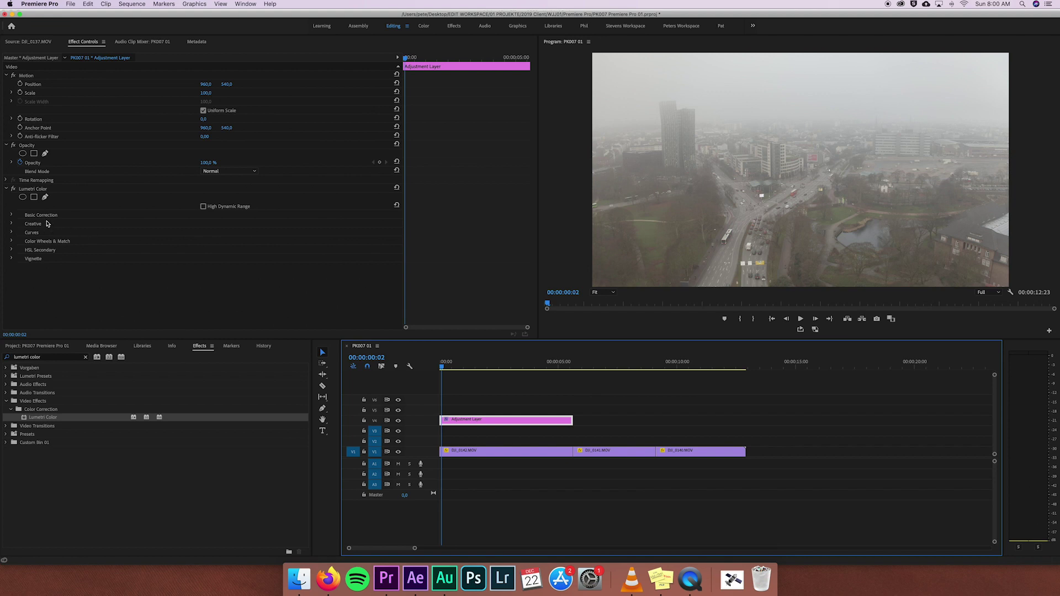
# In the adjustment layer's Lumetri Basic Correction, set exposure to about -0.2 and contrast to about 79.3
pyautogui.click(11, 215)
pyautogui.moveTo(208, 300); pyautogui.dragTo(146, 300)
pyautogui.scroll(-1, 50, 309)
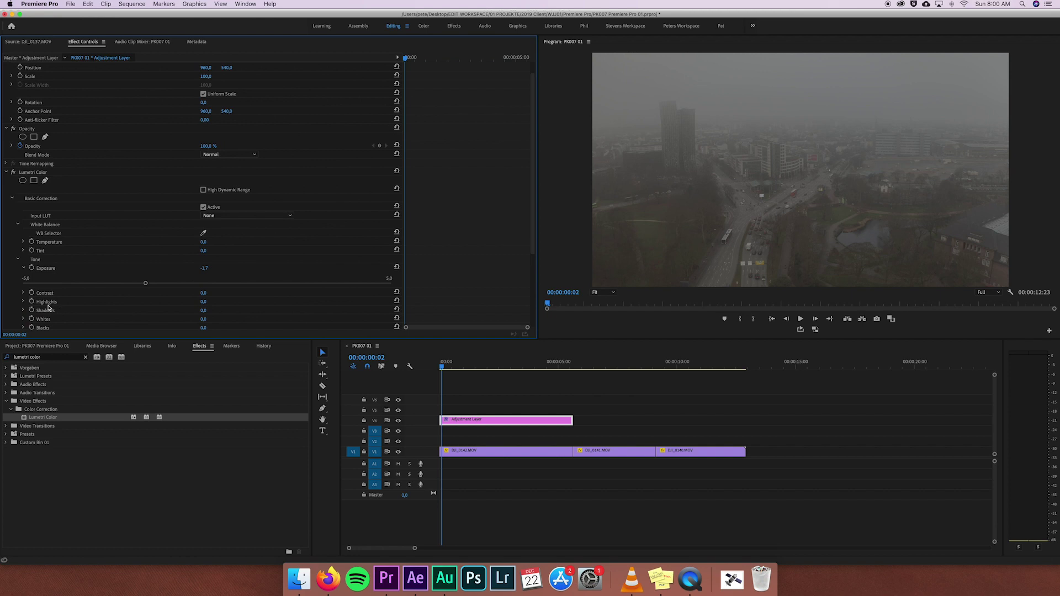
pyautogui.click(23, 293)
pyautogui.moveTo(251, 313); pyautogui.dragTo(354, 308)
pyautogui.moveTo(145, 283); pyautogui.dragTo(202, 283)
pyautogui.scroll(-7, 186, 229)
pyautogui.scroll(2, 69, 195)
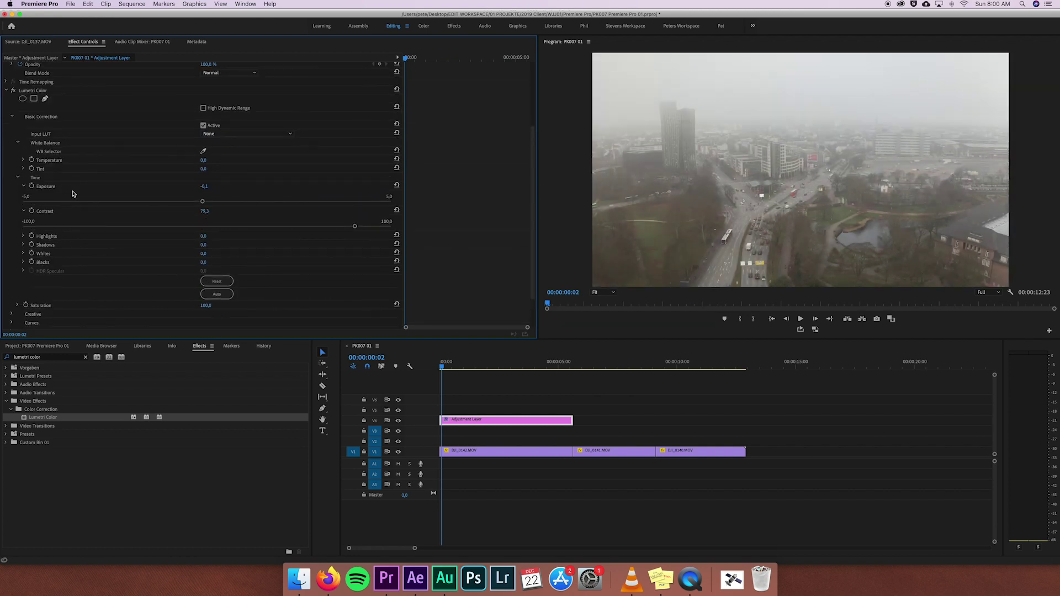
# Try a warmer Lumetri white balance temperature and bring it back close to neutral
pyautogui.click(23, 161)
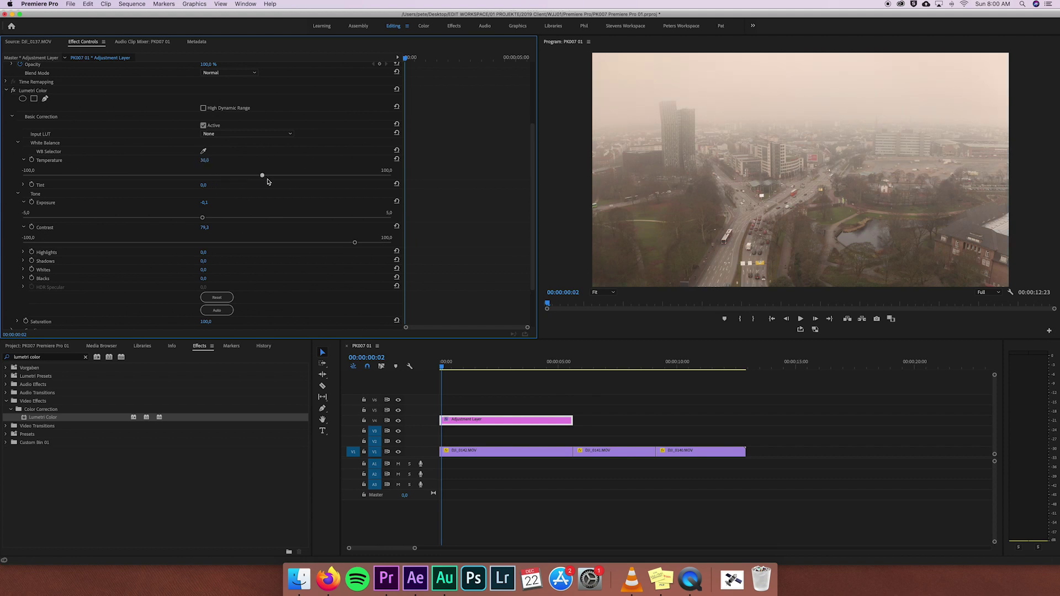
pyautogui.moveTo(280, 178); pyautogui.dragTo(222, 179)
pyautogui.scroll(1, 172, 200)
# Try the AlexaV3 DCIP3 and AMIRA input LUTs, and set the Lumetri input LUT to D-21_delogC_EI0200_B1
pyautogui.click(230, 142)
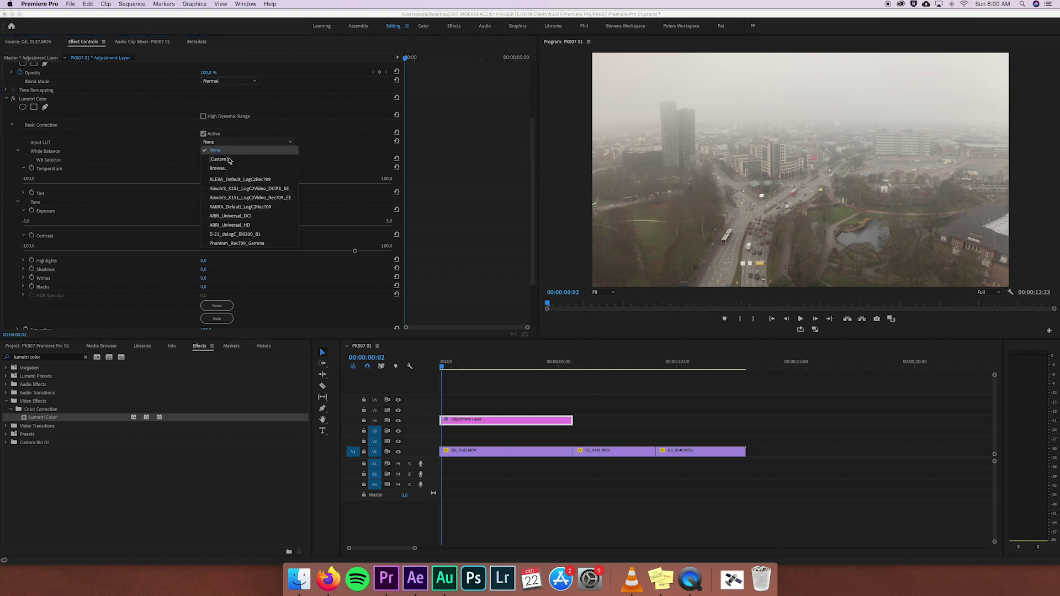
pyautogui.click(249, 189)
pyautogui.click(237, 142)
pyautogui.click(240, 207)
pyautogui.click(244, 142)
pyautogui.click(265, 231)
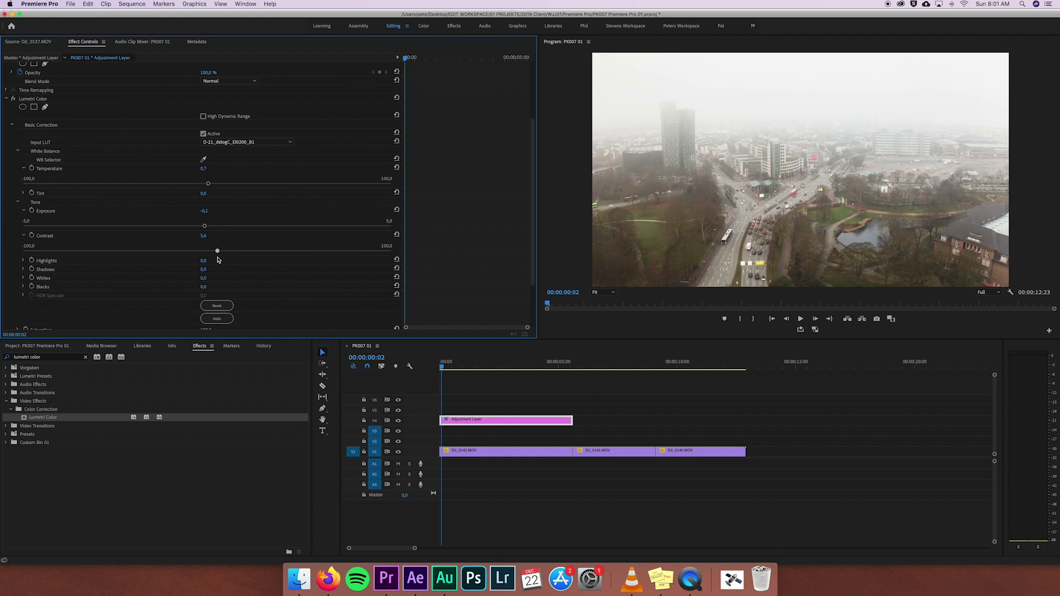
# Extend the adjustment layer on V4 past the end of the last clip and collapse its Lumetri Color settings
pyautogui.click(493, 363)
pyautogui.moveTo(572, 420); pyautogui.dragTo(755, 420)
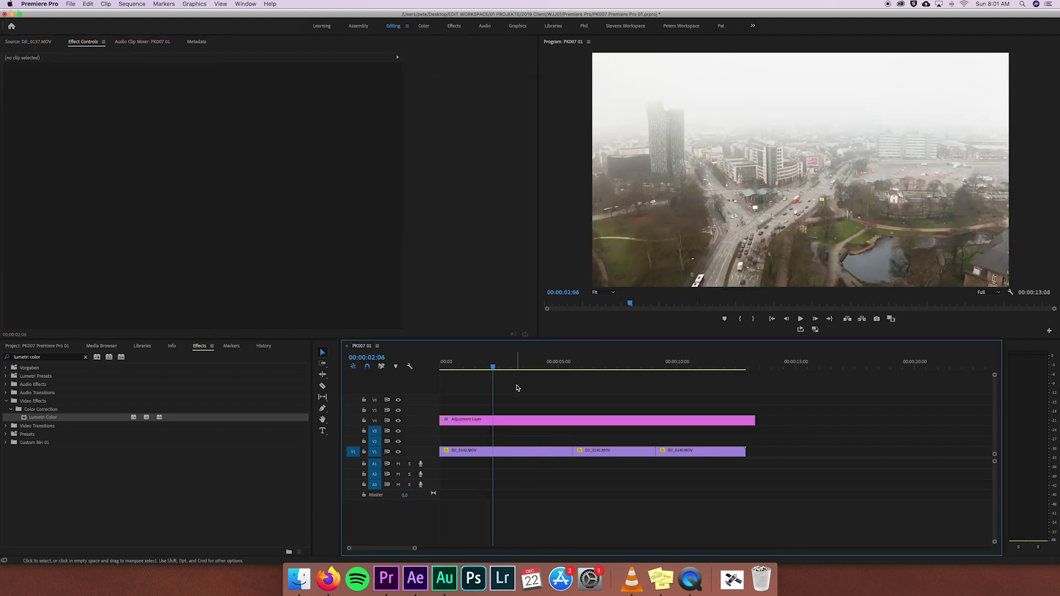
pyautogui.click(512, 419)
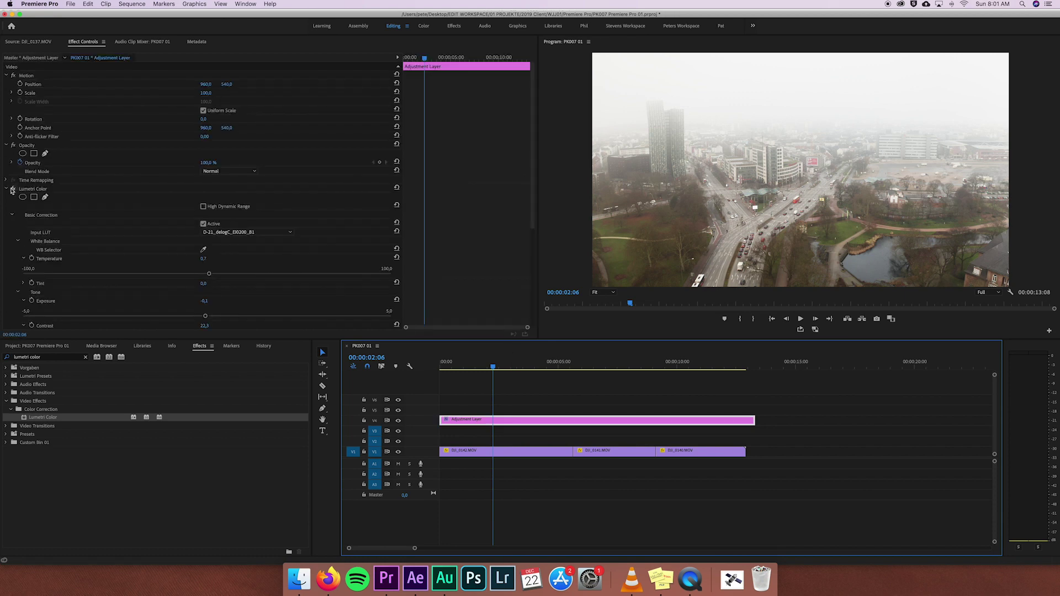
pyautogui.click(6, 189)
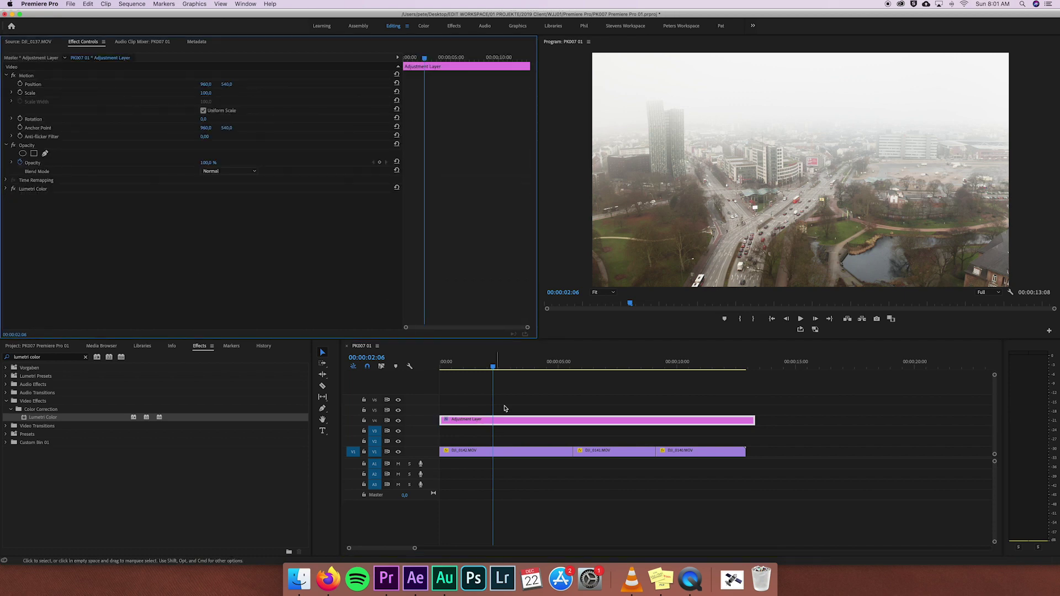
# Play the graded sequence from the start and check the look across the first cut
pyautogui.click(607, 514)
pyautogui.press('Home')
pyautogui.press('space')
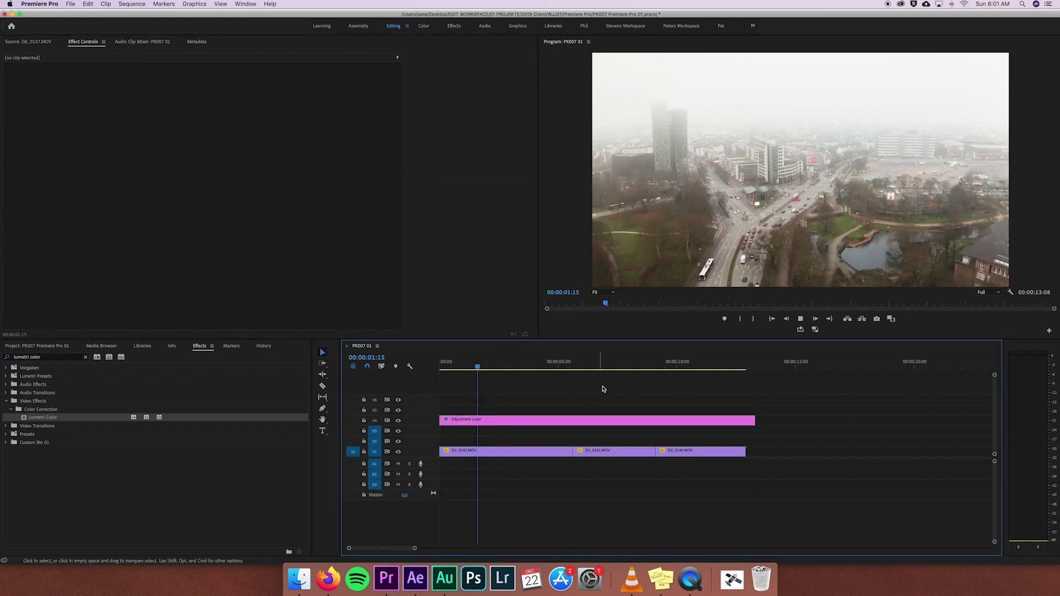
pyautogui.click(563, 364)
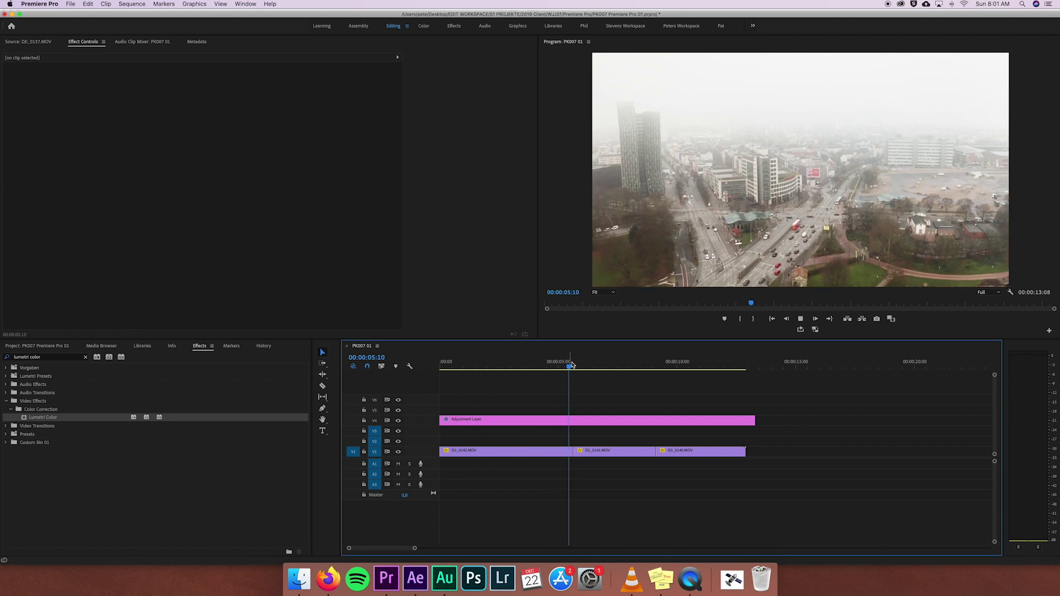
pyautogui.press('space')
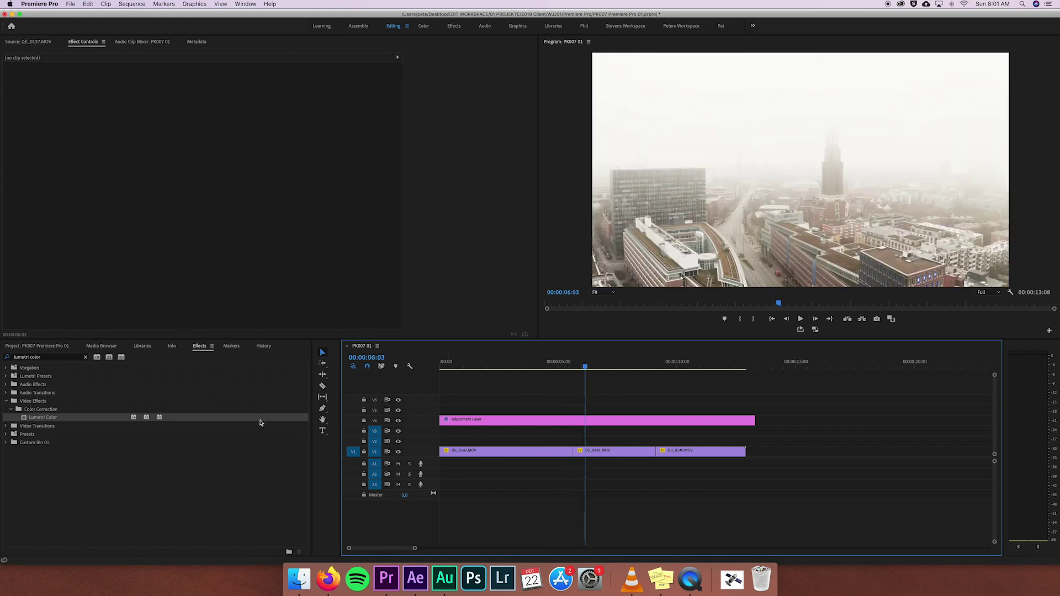
# Open the 04 Music bin and import all tracks from the Musicbed Hip Hop folder into it
pyautogui.click(40, 347)
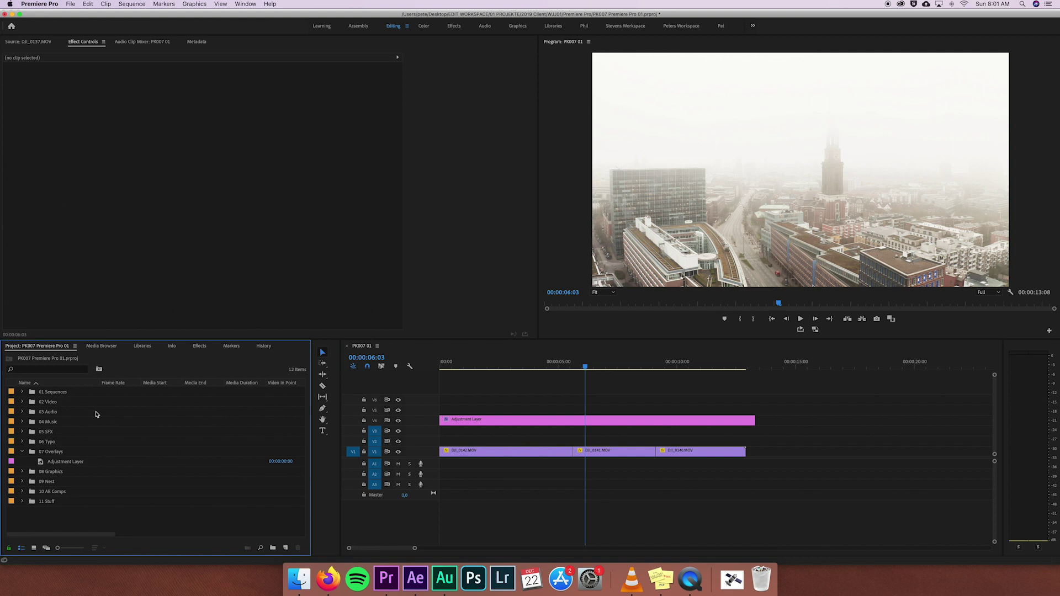
pyautogui.click(85, 441)
pyautogui.click(61, 421)
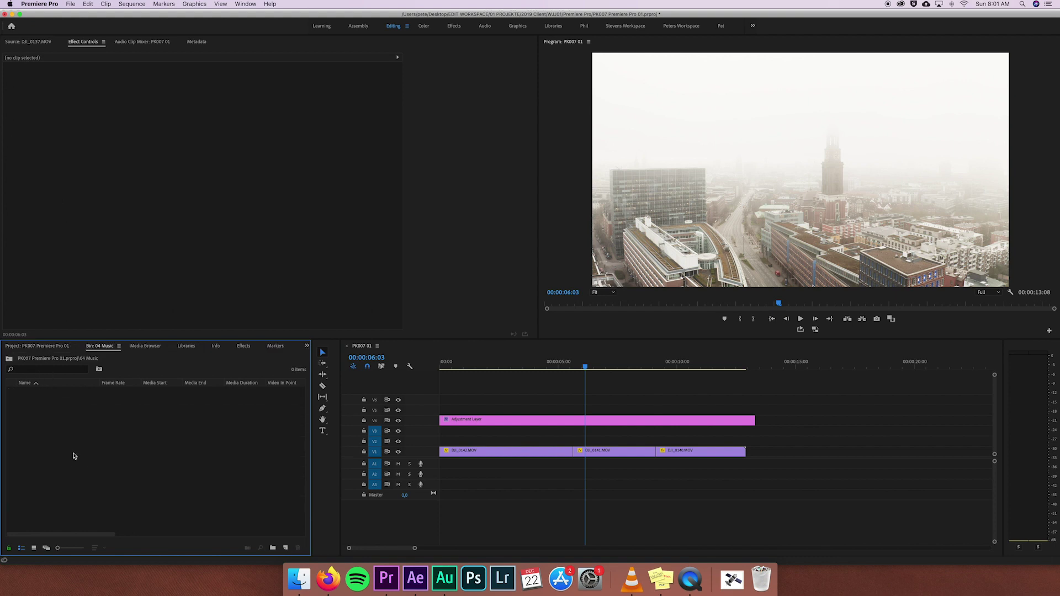
pyautogui.press('super+i')
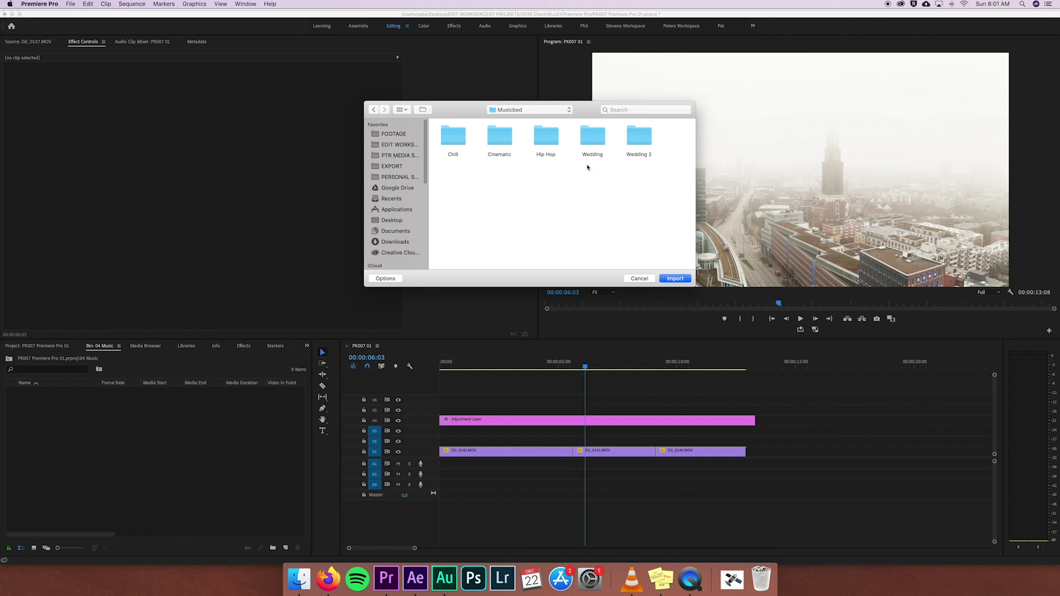
pyautogui.doubleClick(557, 143)
pyautogui.moveTo(668, 193); pyautogui.dragTo(442, 132)
pyautogui.press('Return')
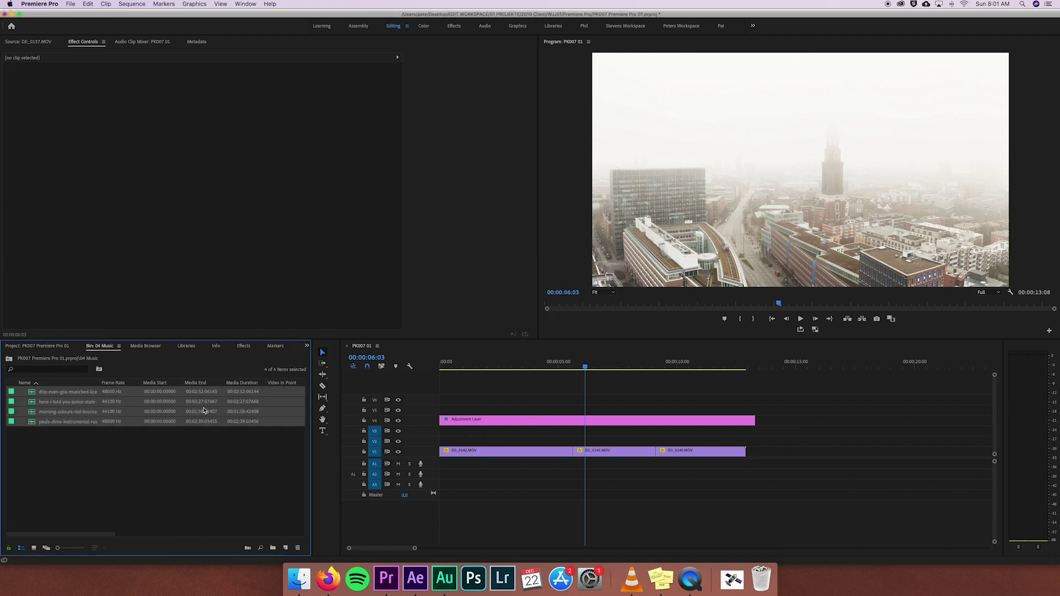
# Load the pauls-dime-instrumental track as the source clip and listen to it from where the beat sets in
pyautogui.click(121, 467)
pyautogui.click(86, 423)
pyautogui.click(86, 436)
pyautogui.doubleClick(89, 422)
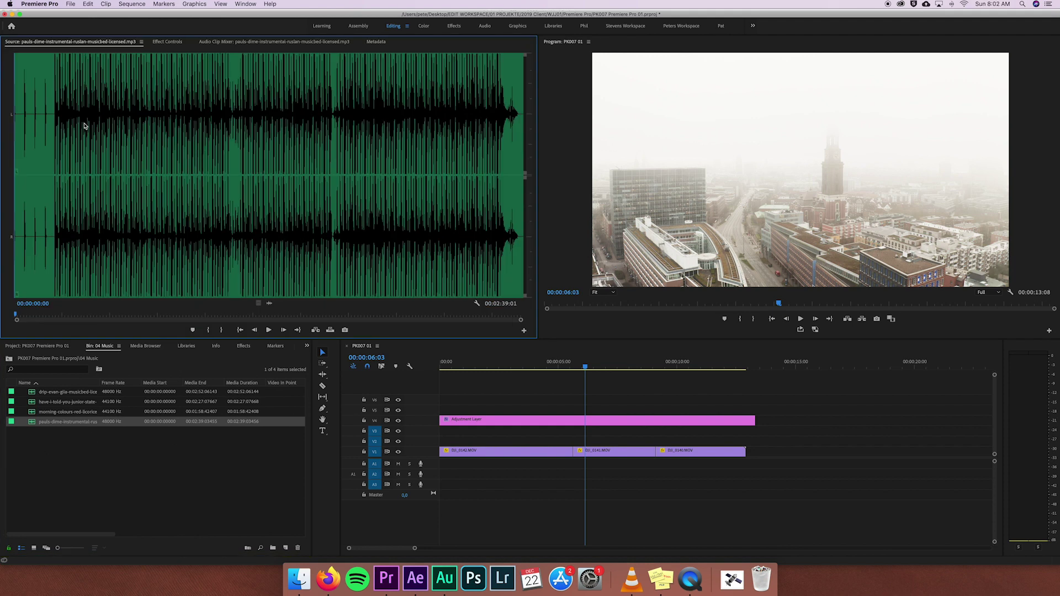
pyautogui.click(117, 421)
pyautogui.click(55, 243)
pyautogui.press('XF86AudioRaiseVolume')
pyautogui.press('space')
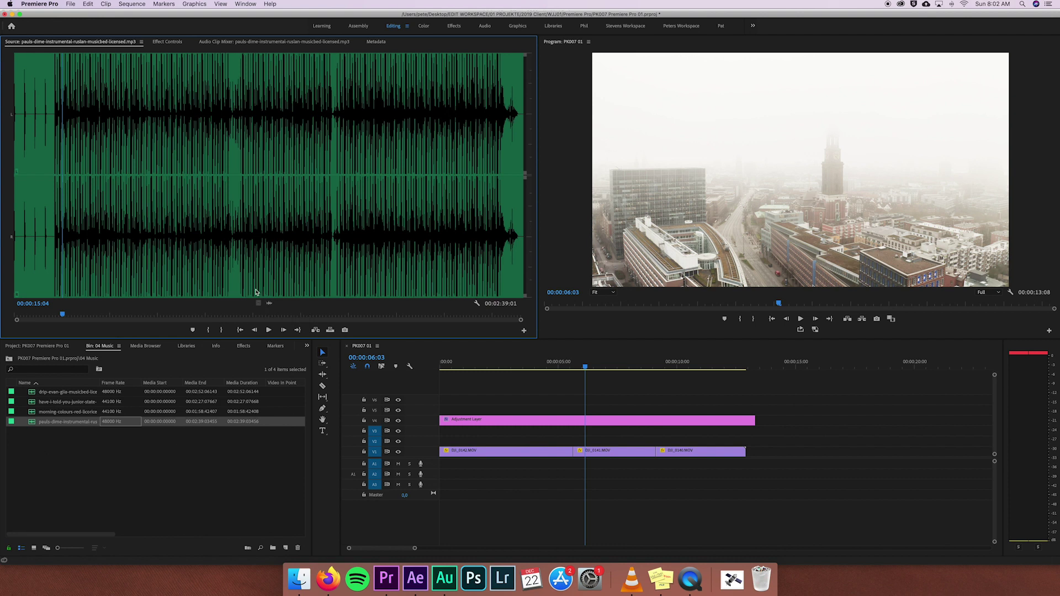
# Place the pauls-dime-instrumental audio on track A1 at the start of the sequence
pyautogui.moveTo(287, 309); pyautogui.dragTo(436, 467)
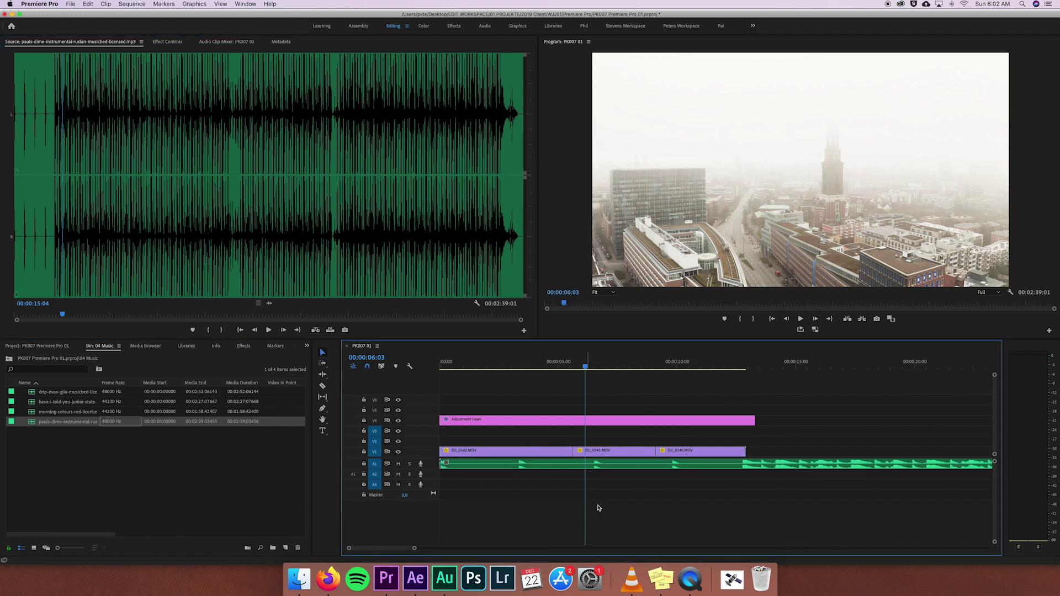
pyautogui.press('-')
pyautogui.press('-')
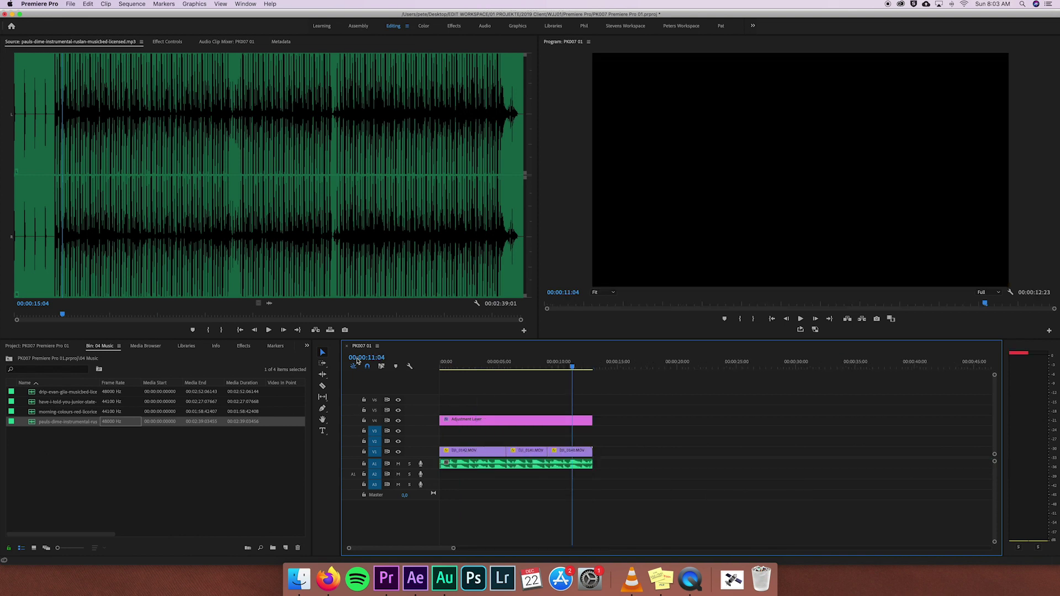
# Play the sequence from the beginning to check the footage together with the music
pyautogui.press('Home')
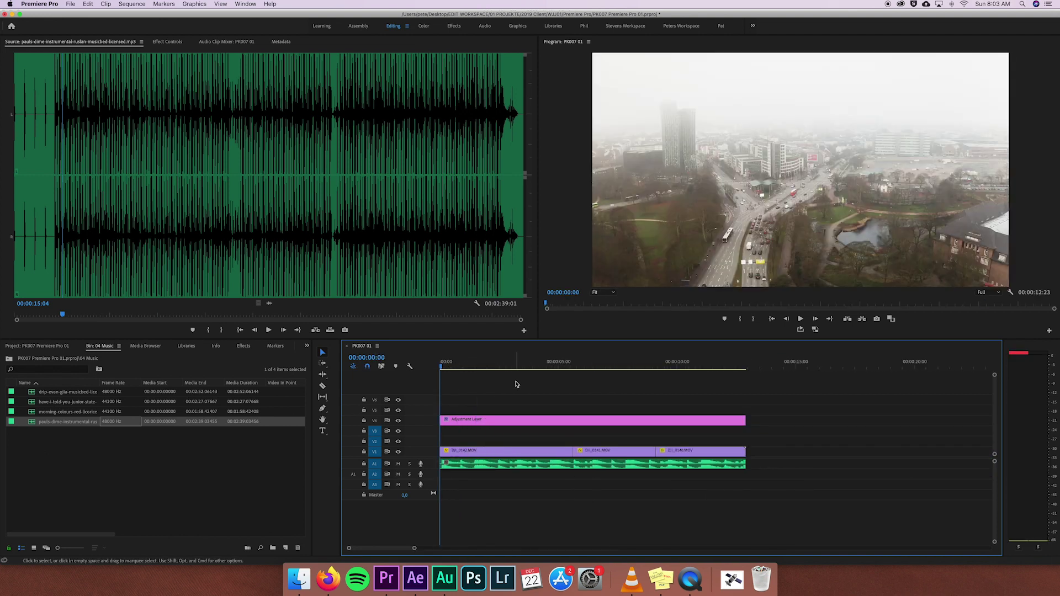
pyautogui.press('space')
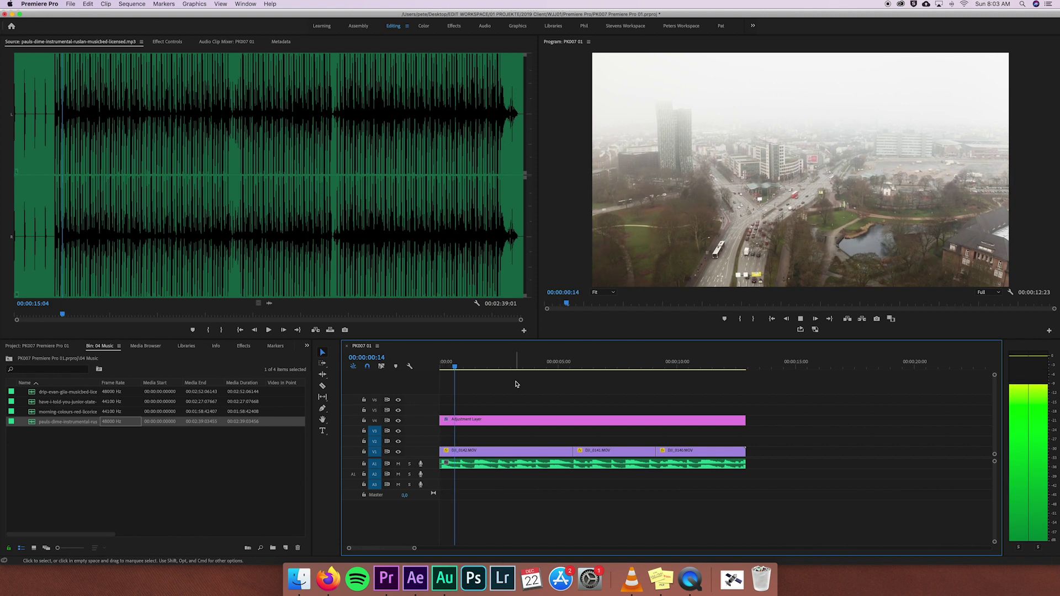
pyautogui.press('XF86AudioRaiseVolume')
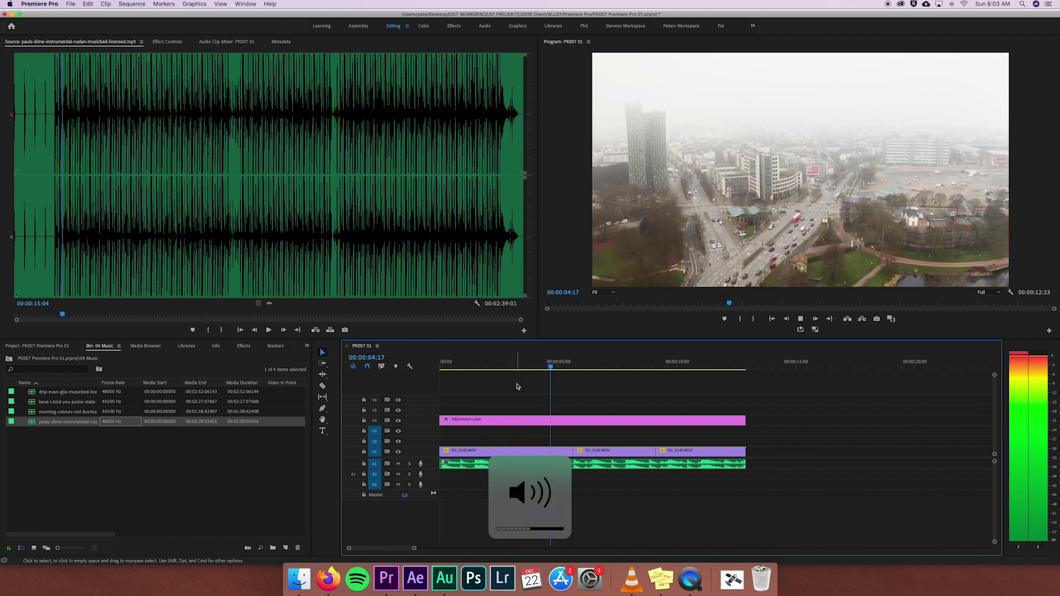
pyautogui.press('space')
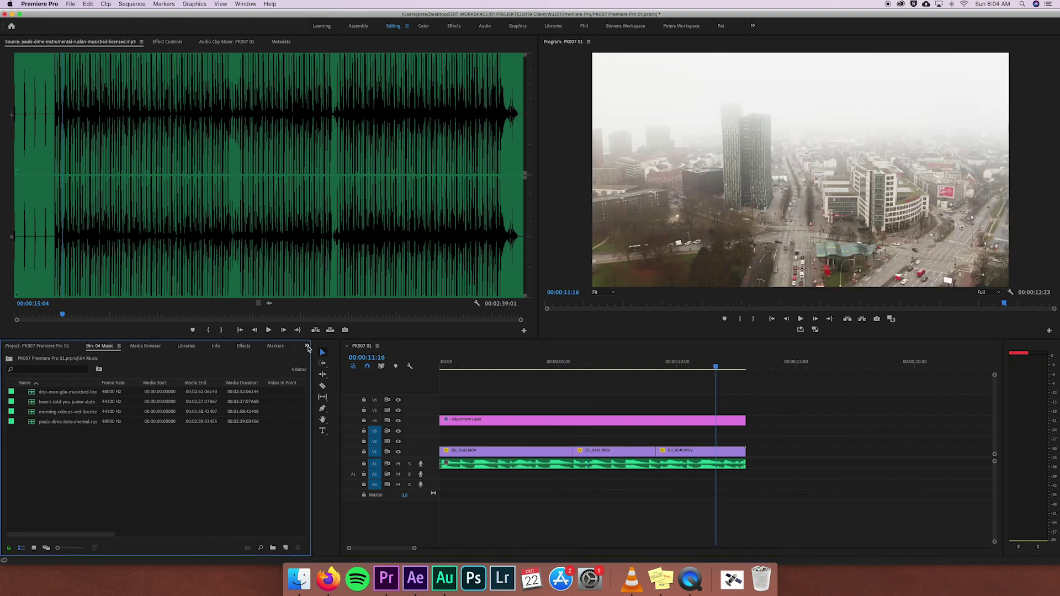
# Mark in and out points around a 4-second section near the beginning of AMBI_058.mp3
pyautogui.click(307, 345)
pyautogui.click(331, 357)
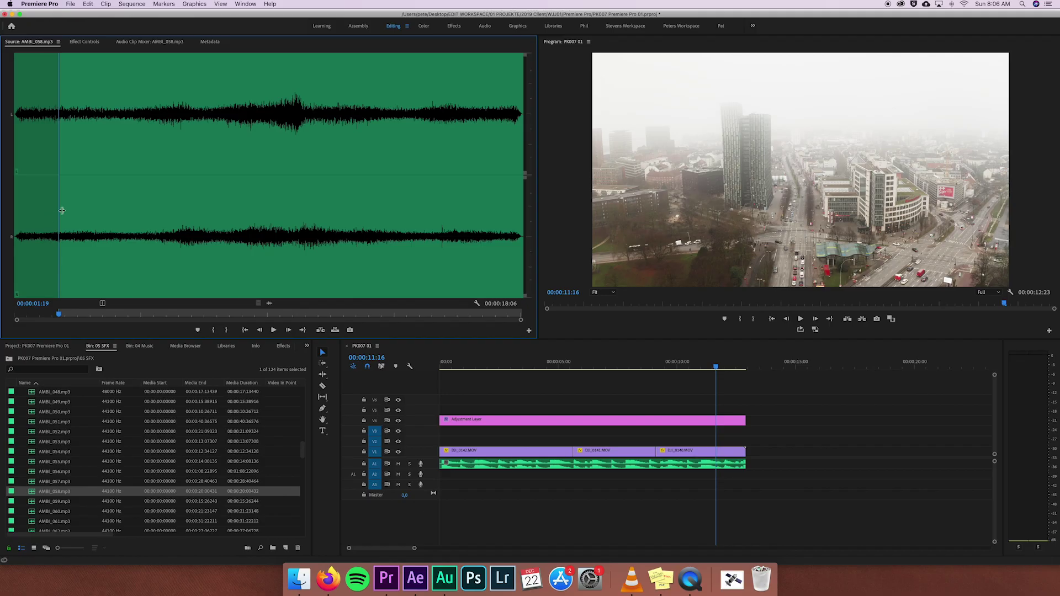
pyautogui.moveTo(62, 210); pyautogui.dragTo(124, 217)
pyautogui.click(57, 234)
pyautogui.moveTo(58, 234); pyautogui.dragTo(163, 246)
pyautogui.press('i')
pyautogui.press('o')
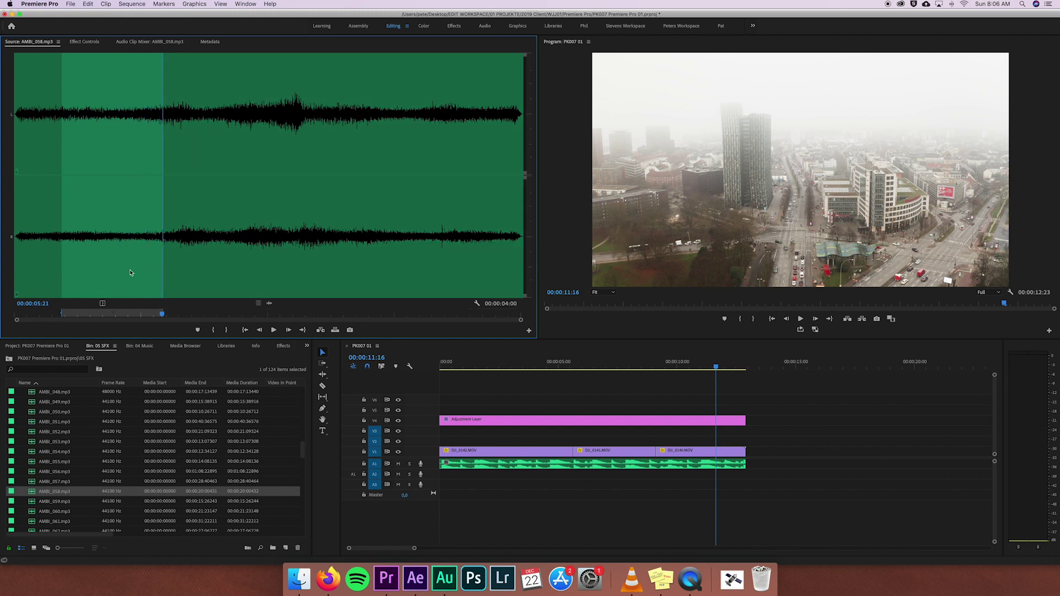
# Place the marked AMBI_058.mp3 section on track A3 at the start of the sequence
pyautogui.moveTo(270, 304); pyautogui.dragTo(449, 487)
pyautogui.press('\\')
pyautogui.press('Home')
pyautogui.press('-')
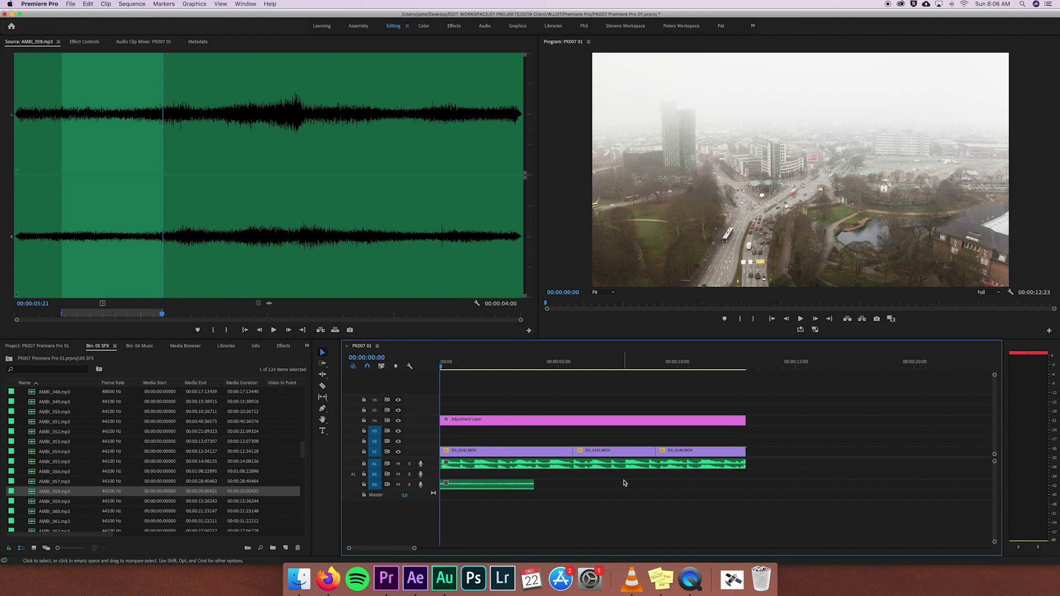
# Play the sequence from the start with a raised volume to check the music and ambience mix
pyautogui.press('space')
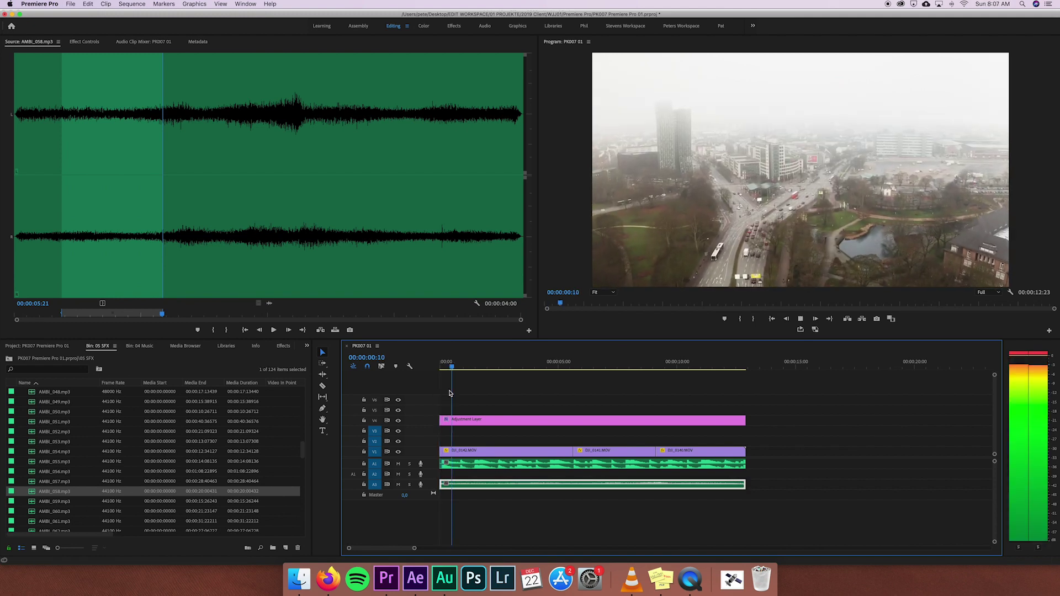
pyautogui.press('XF86AudioRaiseVolume')
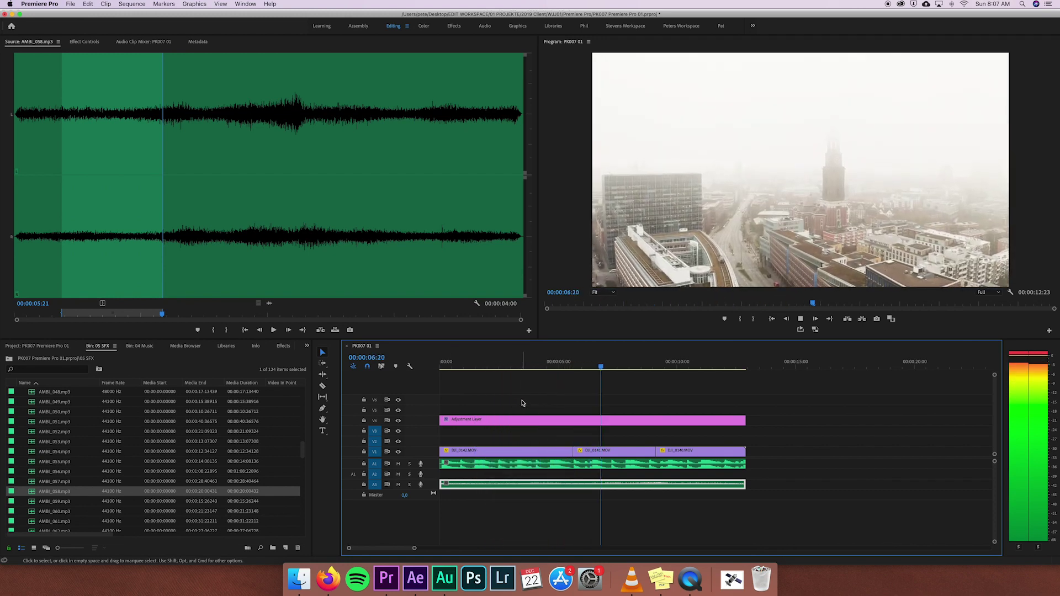
pyautogui.press('XF86AudioRaiseVolume')
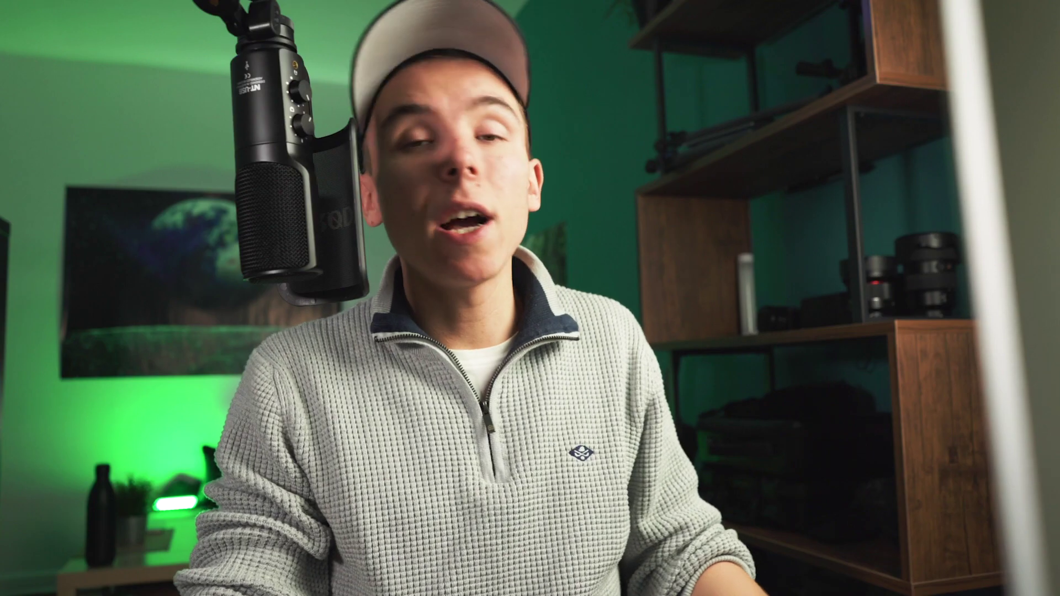